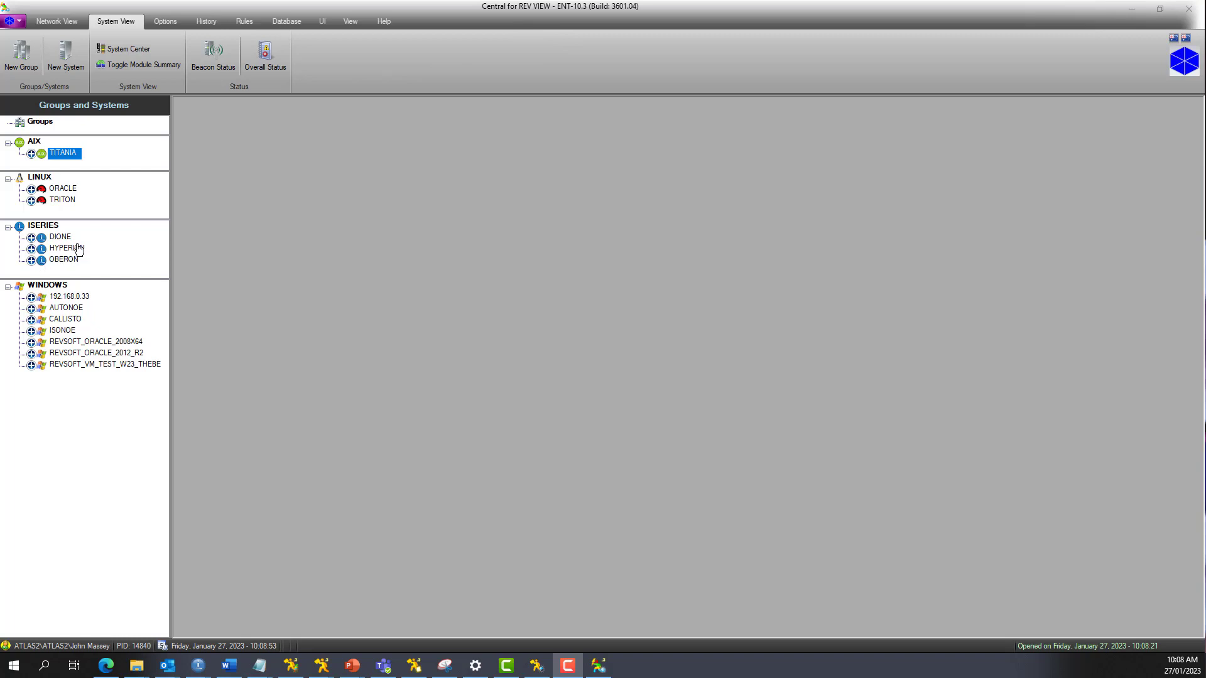
# Step: Connect to the HYPERION iSeries system and show the Connected Systems window
pyautogui.click(71, 249)
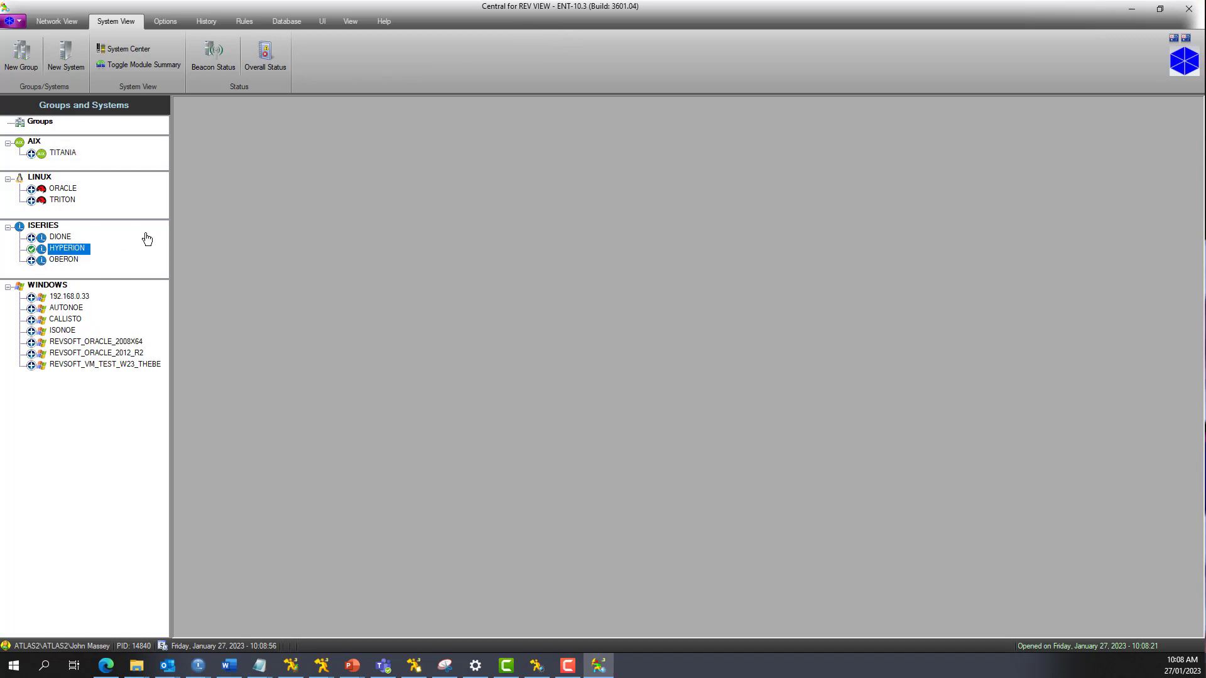
pyautogui.click(351, 22)
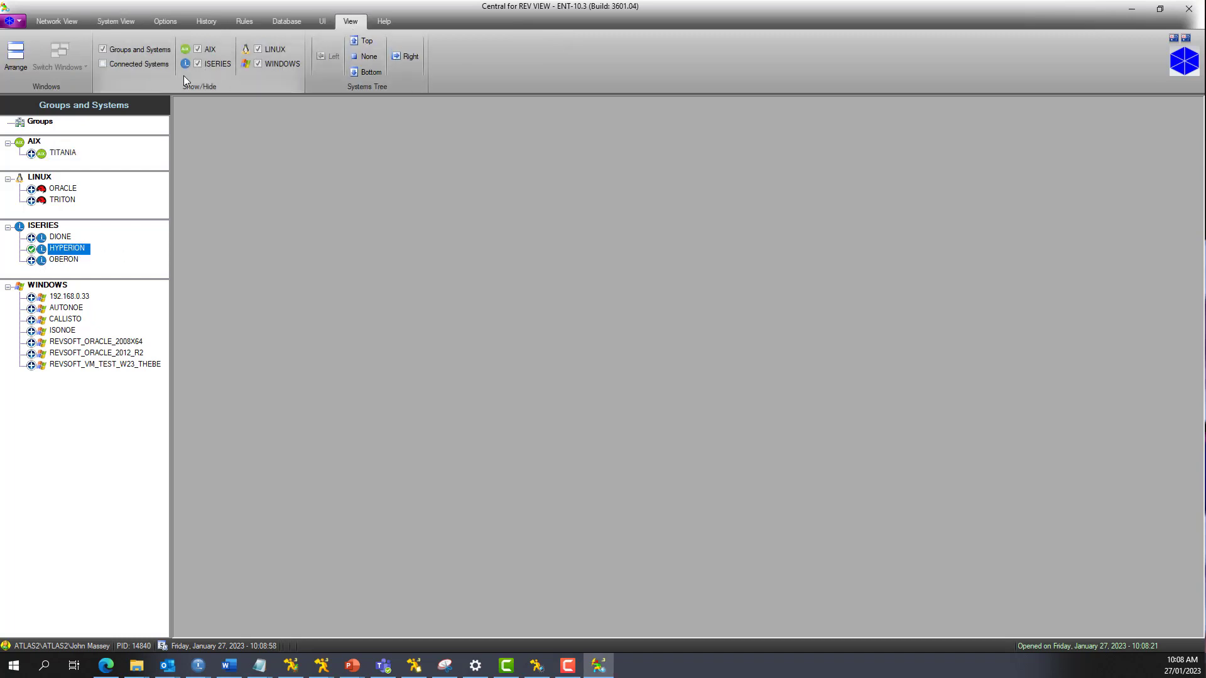
pyautogui.click(104, 65)
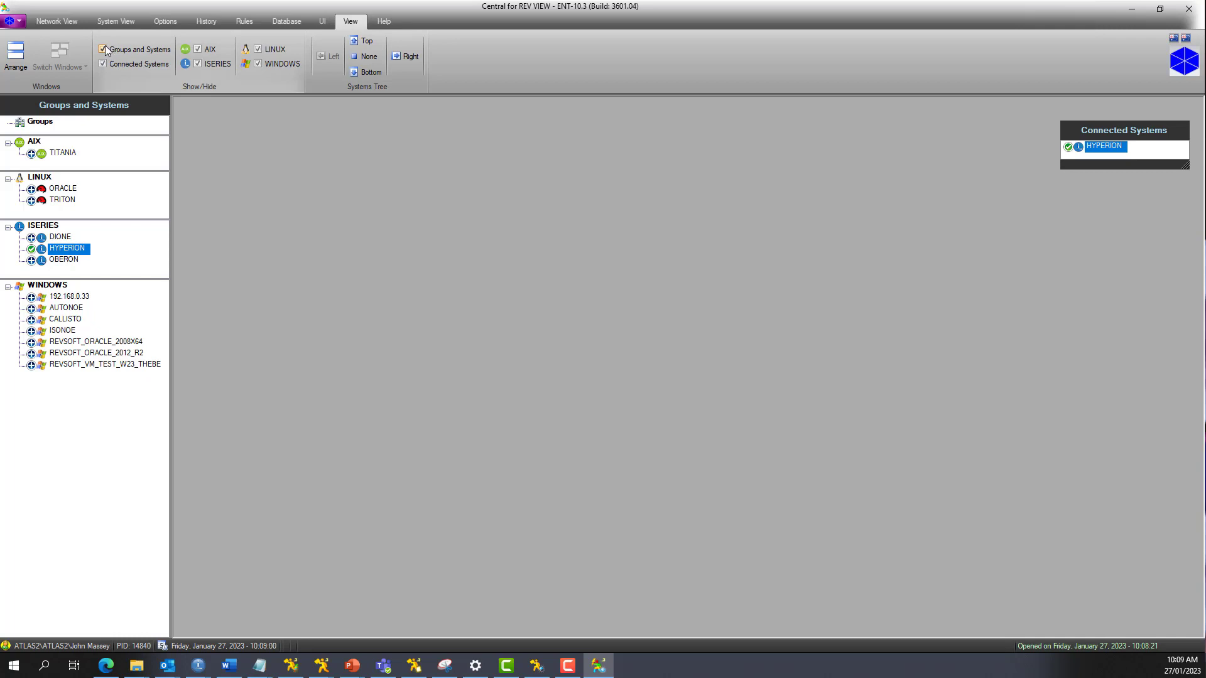
# Step: Hide the Groups and Systems tree and move the Connected Systems window up over the empty part of the ribbon
pyautogui.click(103, 49)
pyautogui.moveTo(1109, 134); pyautogui.dragTo(1045, 49)
# Step: Open the Control Center for HYPERION from the network view and shift its window slightly down into the workspace
pyautogui.click(57, 22)
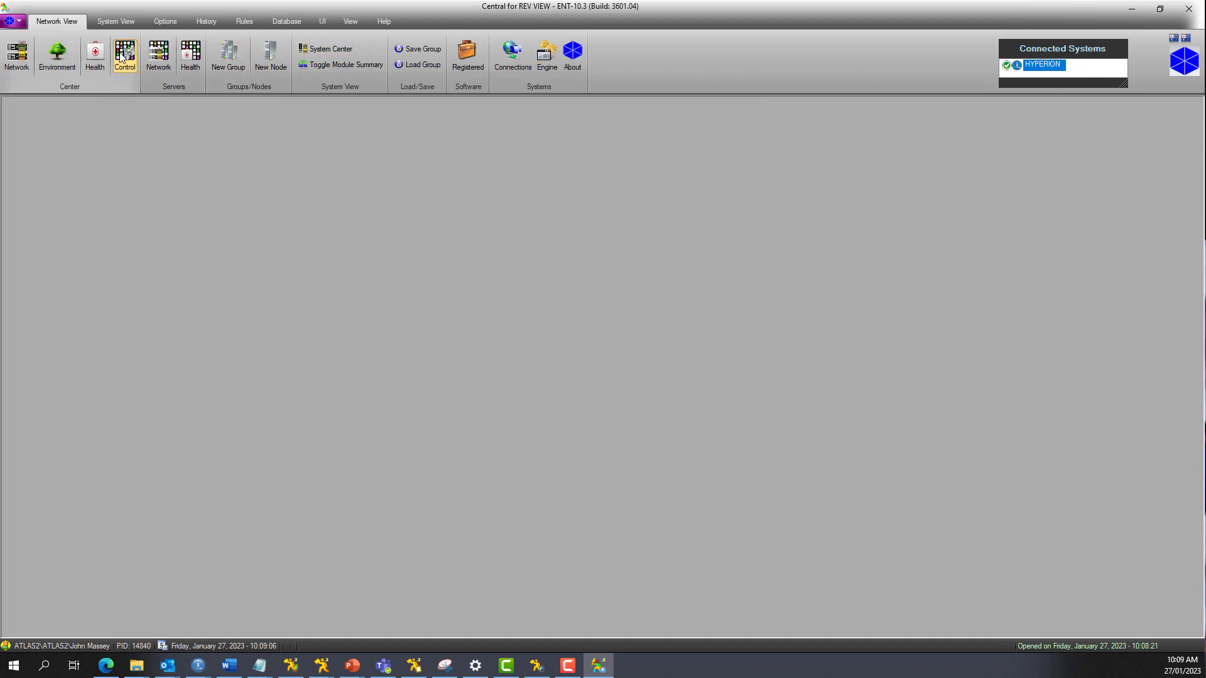
pyautogui.click(122, 55)
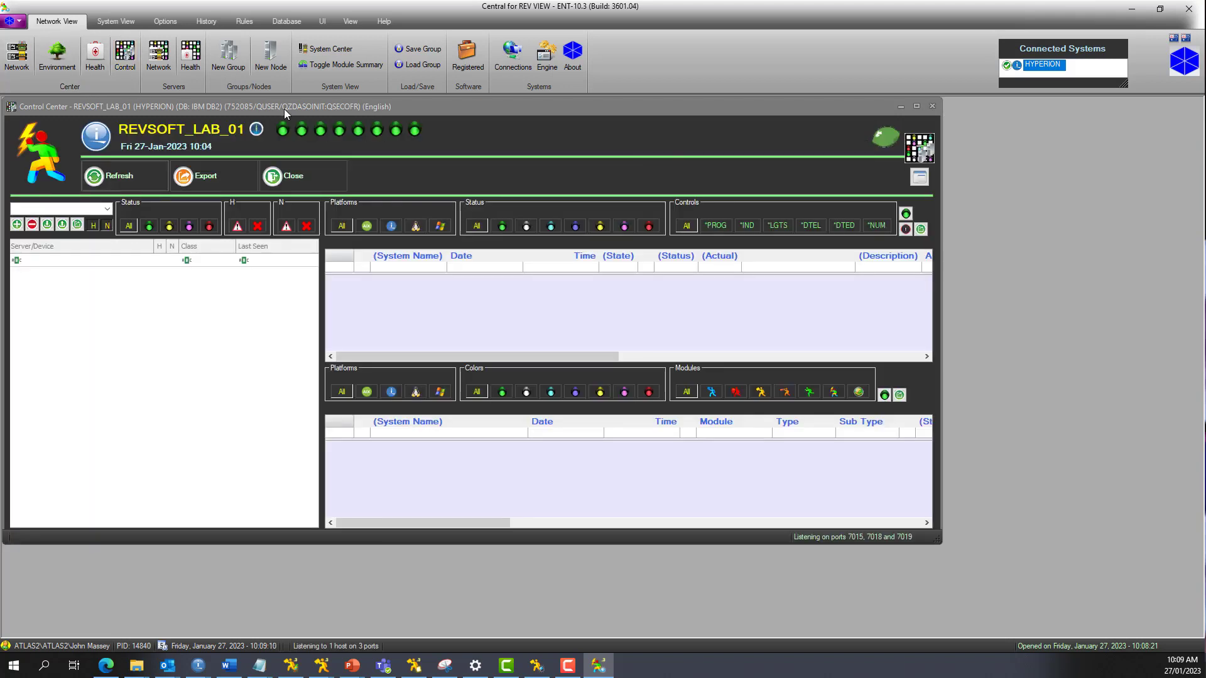
pyautogui.moveTo(289, 111); pyautogui.dragTo(298, 134)
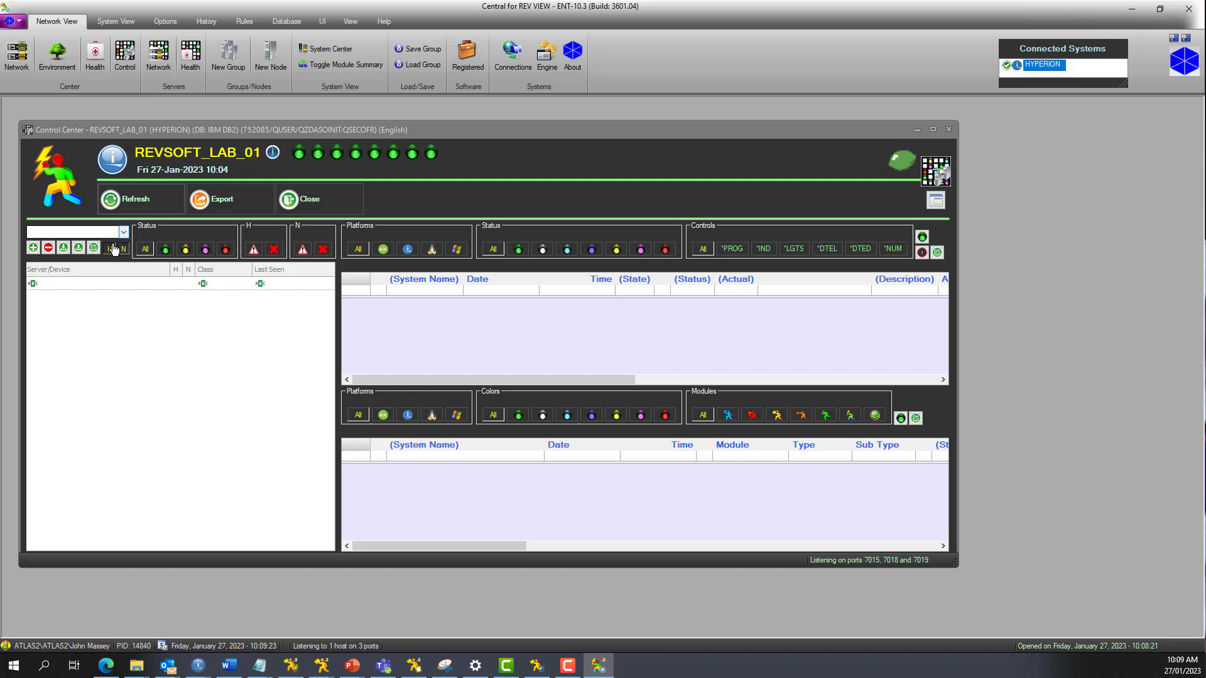
# Step: Load the saved Control Center view "JM-View -1." and enlarge the Control Center window
pyautogui.click(79, 249)
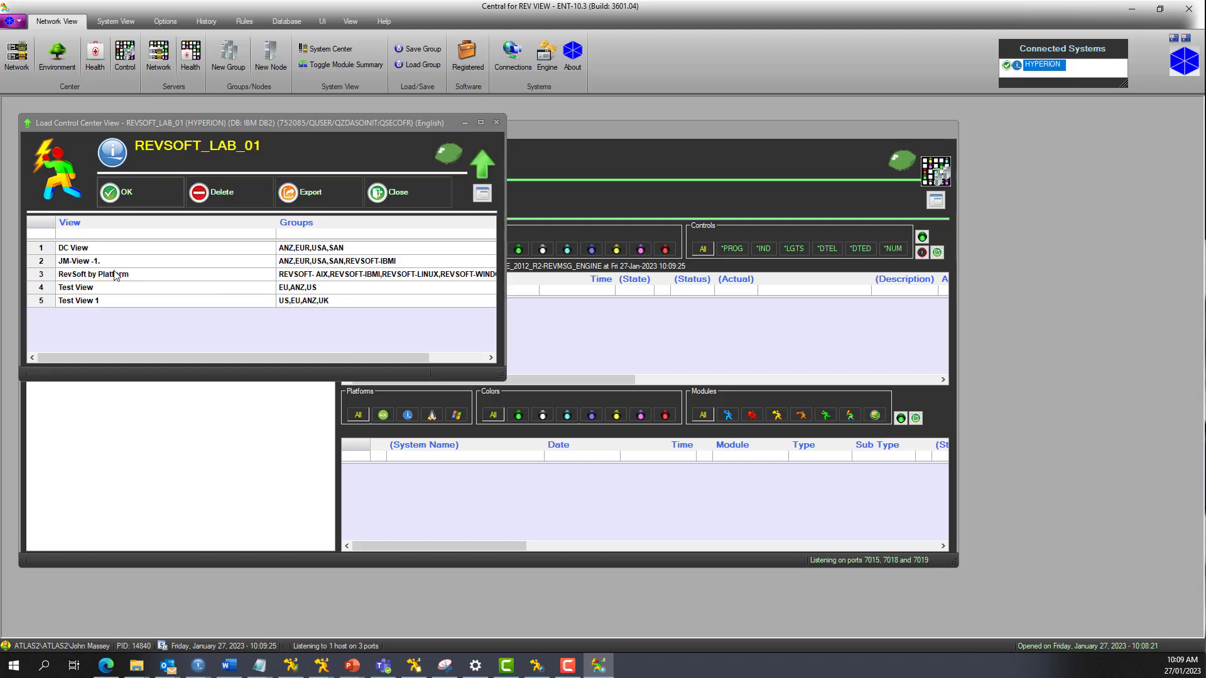
pyautogui.click(113, 263)
pyautogui.click(131, 195)
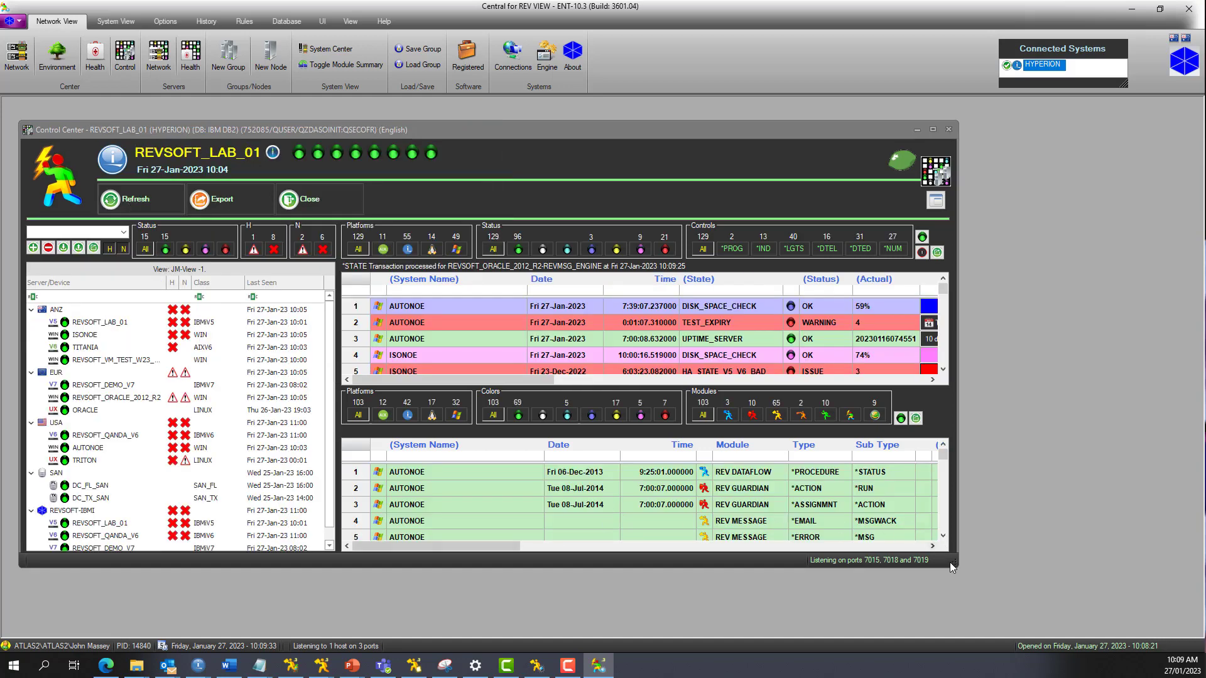
pyautogui.moveTo(949, 563); pyautogui.dragTo(1047, 601)
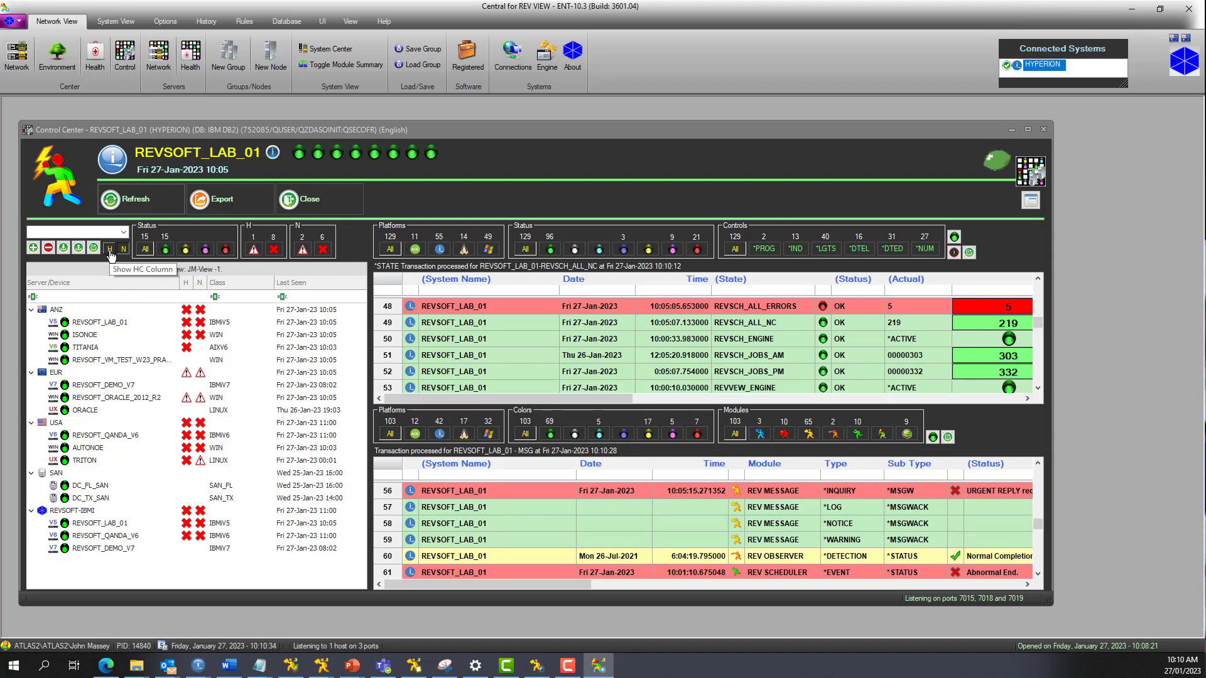
# Step: Hide the HC column in the server list and widen the Control Center window further
pyautogui.click(109, 250)
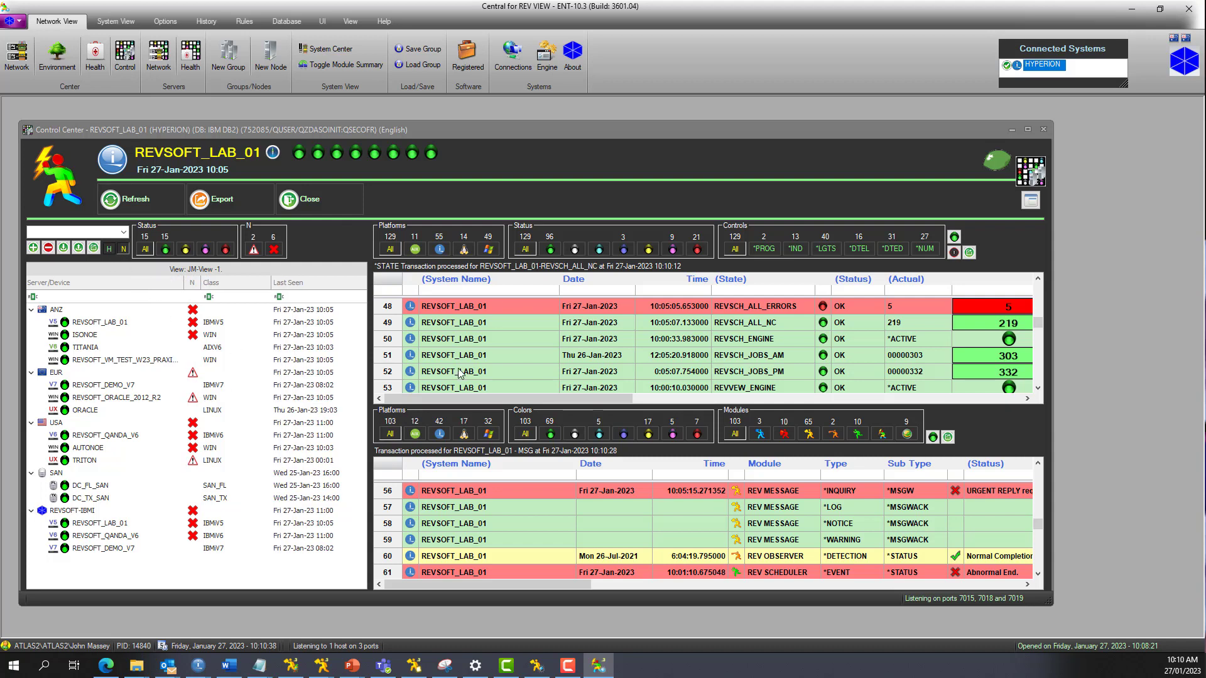
pyautogui.moveTo(1048, 605); pyautogui.dragTo(1104, 614)
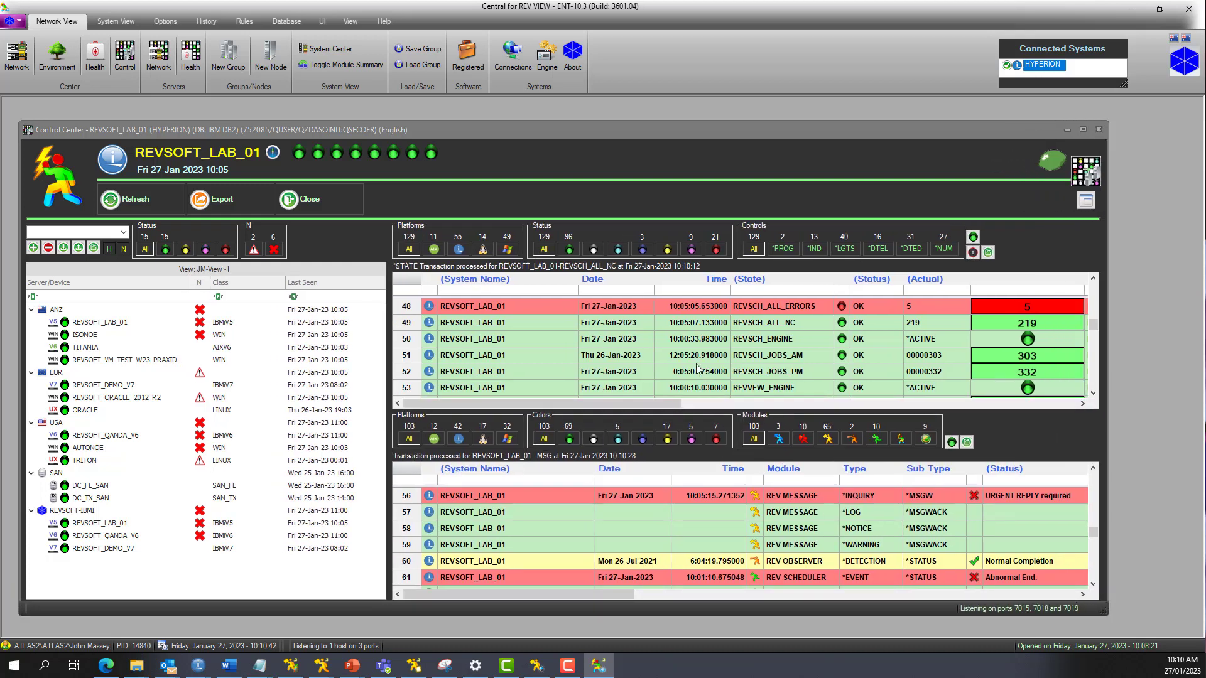
# Step: Detach the Servers/Devices, Health Center and Network Center panes into separate windows and minimize the emptied Control Center
pyautogui.click(94, 248)
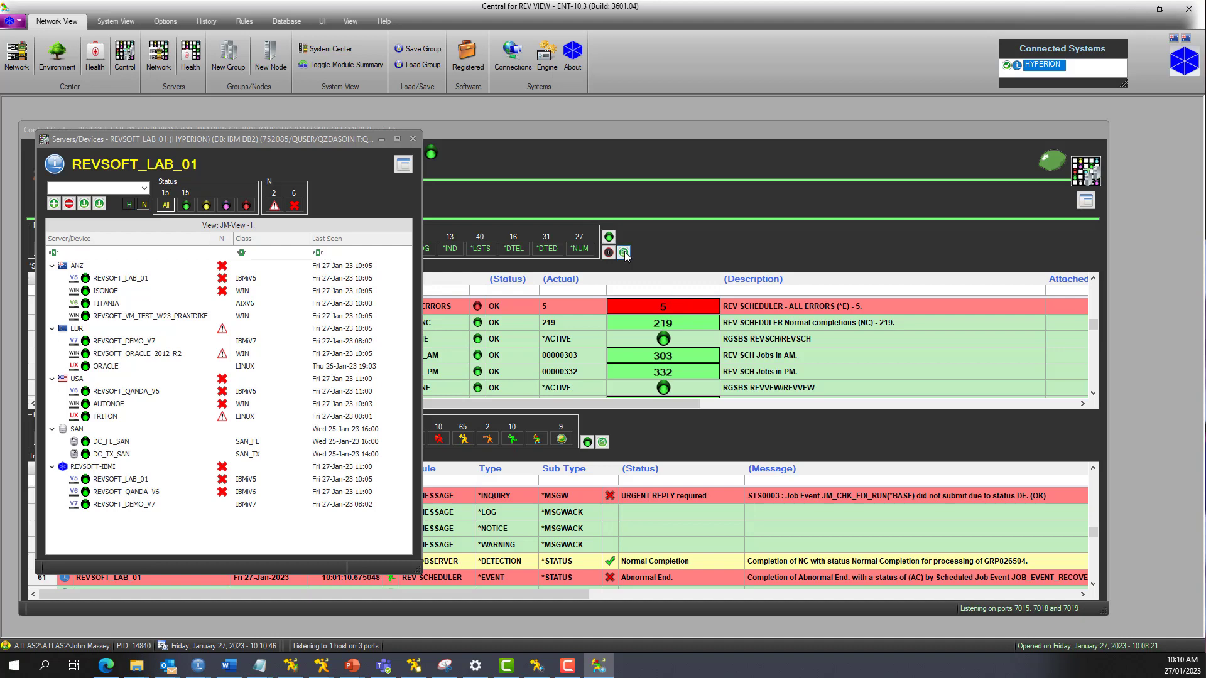
pyautogui.click(624, 252)
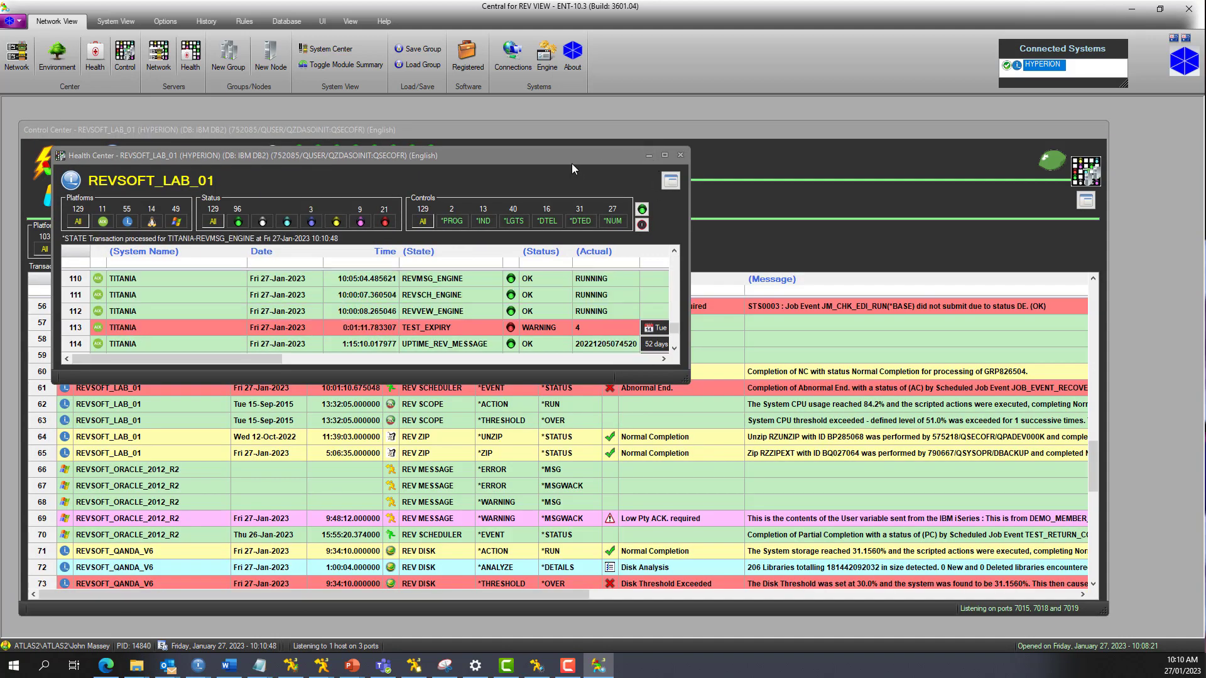
pyautogui.moveTo(565, 158); pyautogui.dragTo(771, 119)
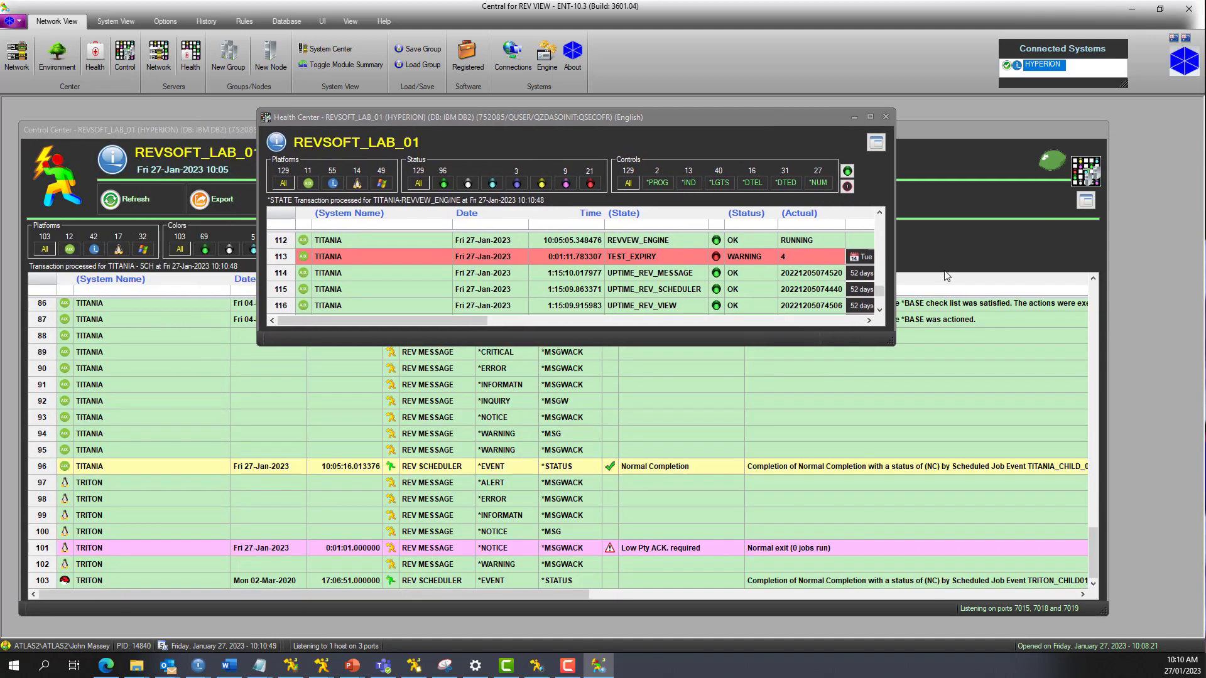
pyautogui.click(978, 256)
pyautogui.click(603, 253)
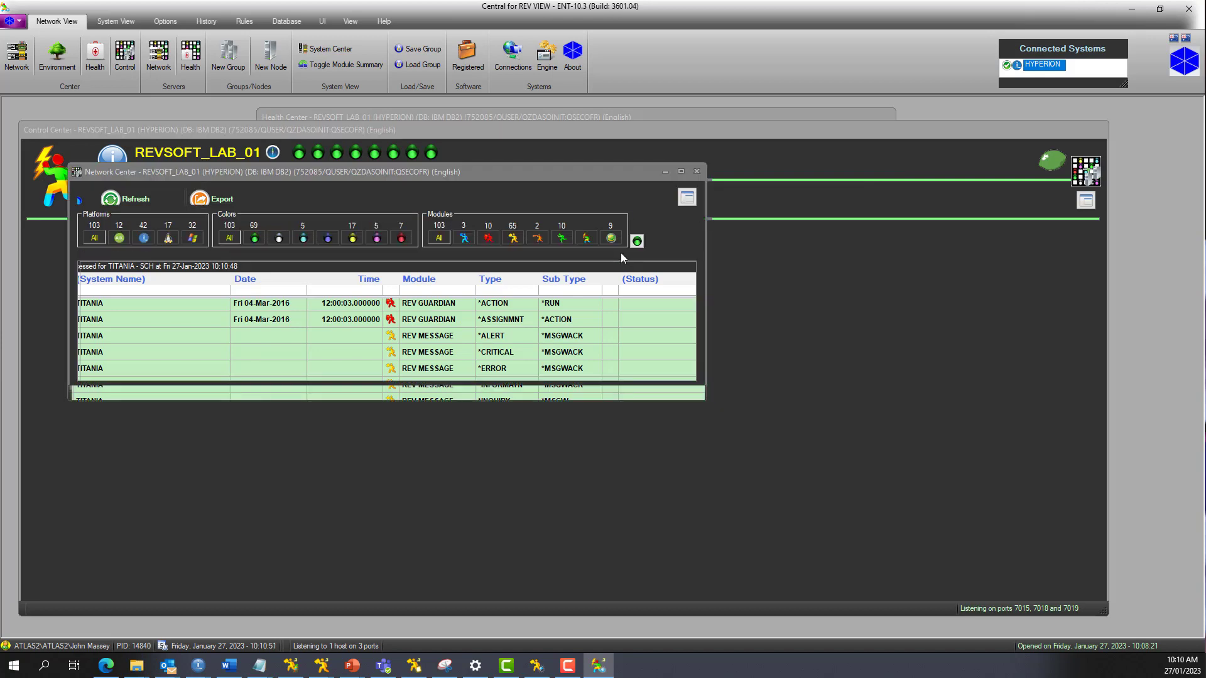
pyautogui.click(875, 163)
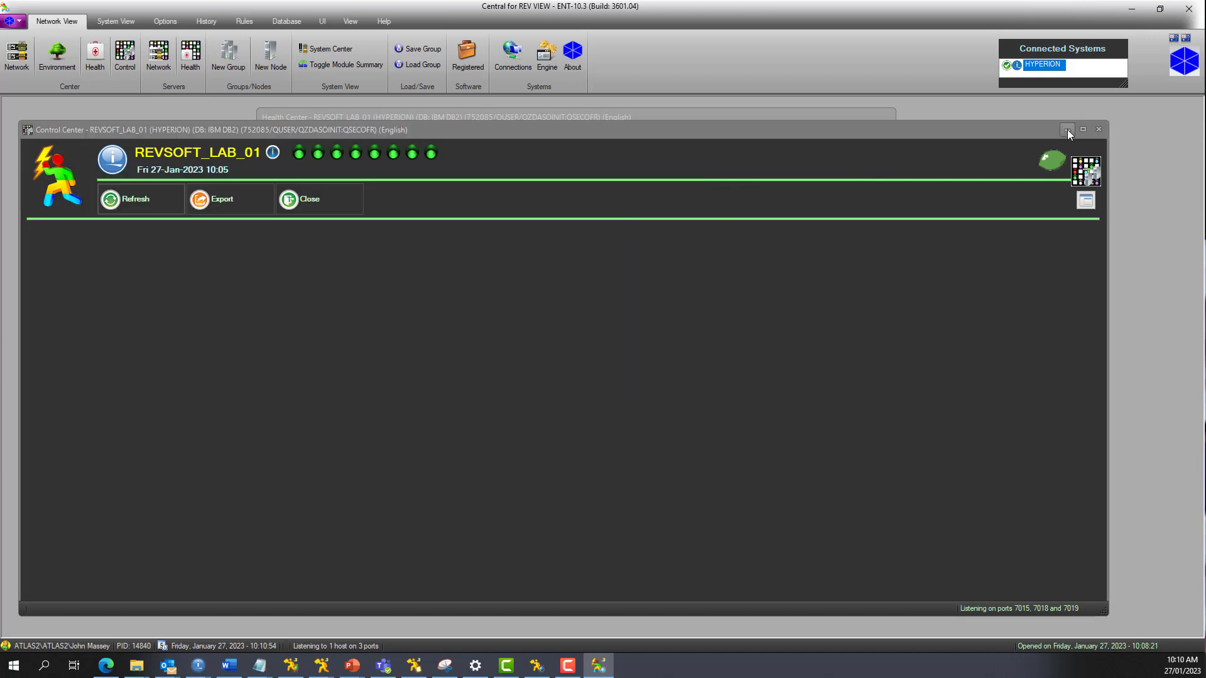
pyautogui.click(1068, 130)
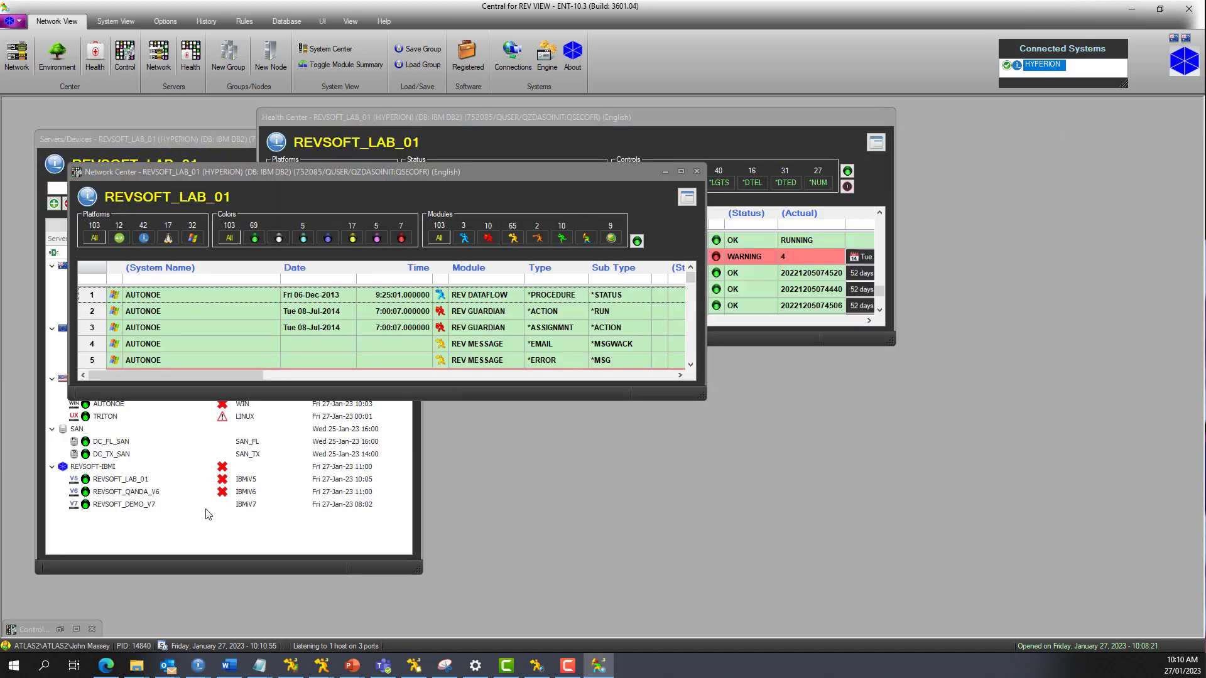
# Step: Arrange Servers/Devices beside Health Center with Network Center below it, and widen Health Center to the workspace edge
pyautogui.moveTo(344, 175)
pyautogui.mouseDown()
pyautogui.moveTo(622, 296)
pyautogui.moveTo(755, 396)
pyautogui.mouseUp()
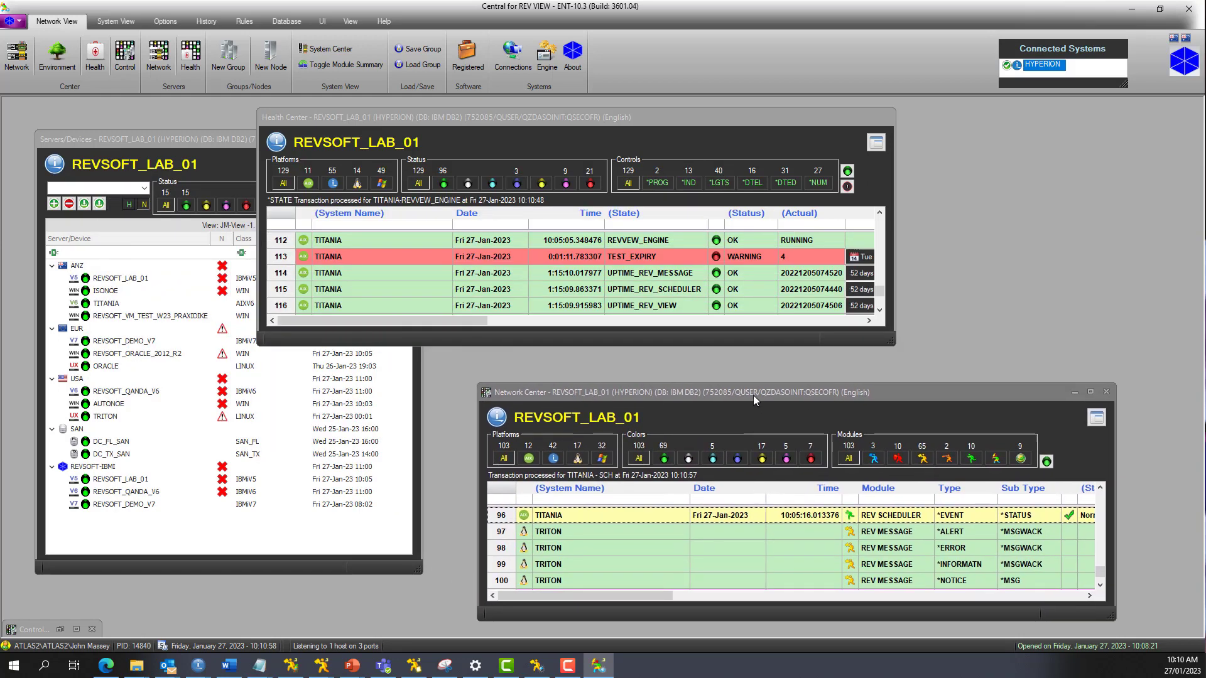
pyautogui.moveTo(465, 123)
pyautogui.mouseDown()
pyautogui.moveTo(565, 149)
pyautogui.moveTo(653, 153)
pyautogui.mouseUp()
pyautogui.moveTo(284, 138); pyautogui.dragTo(258, 112)
pyautogui.moveTo(552, 149); pyautogui.dragTo(519, 133)
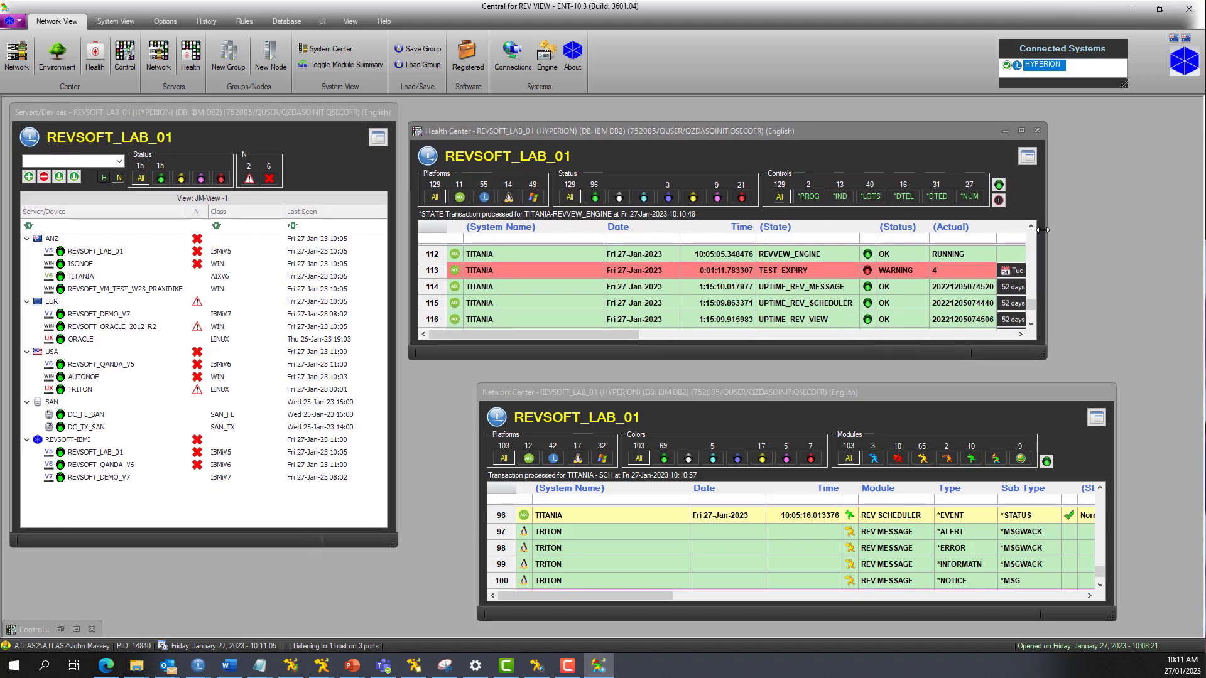
pyautogui.moveTo(1045, 231); pyautogui.dragTo(1192, 242)
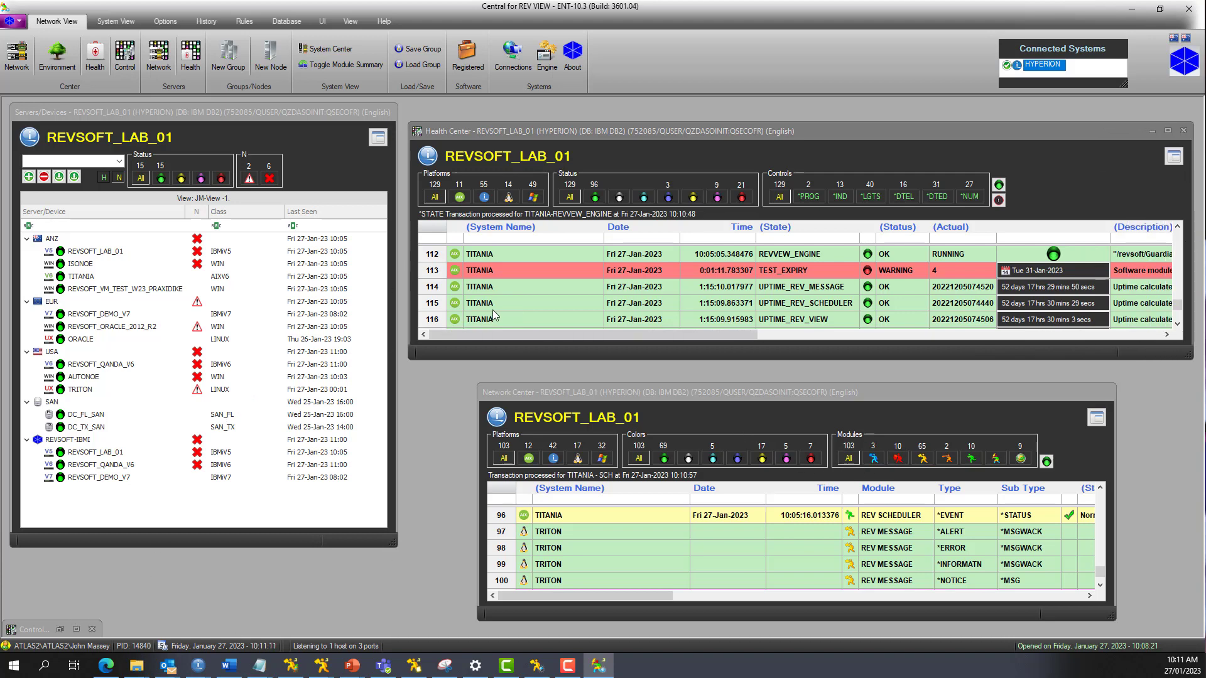
# Step: Examine the health and network entries for the ANZ group, its REVSOFT_LAB_01 and ISONOE servers, and the EUR group
pyautogui.click(78, 243)
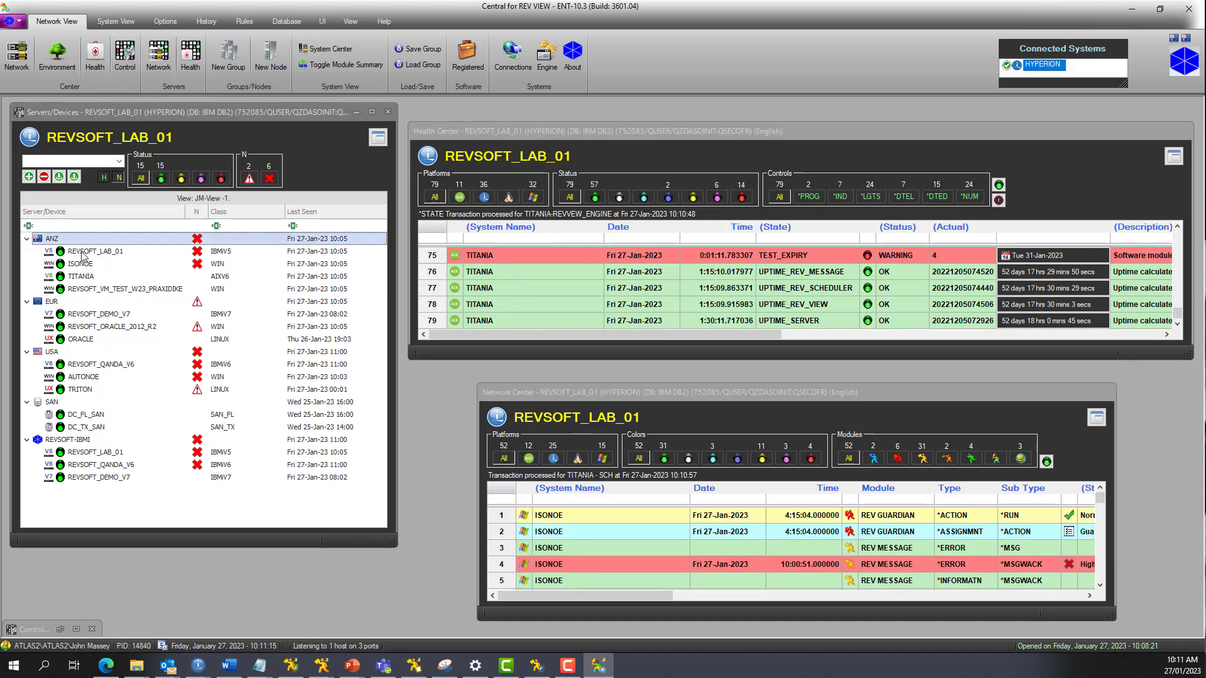
pyautogui.click(81, 252)
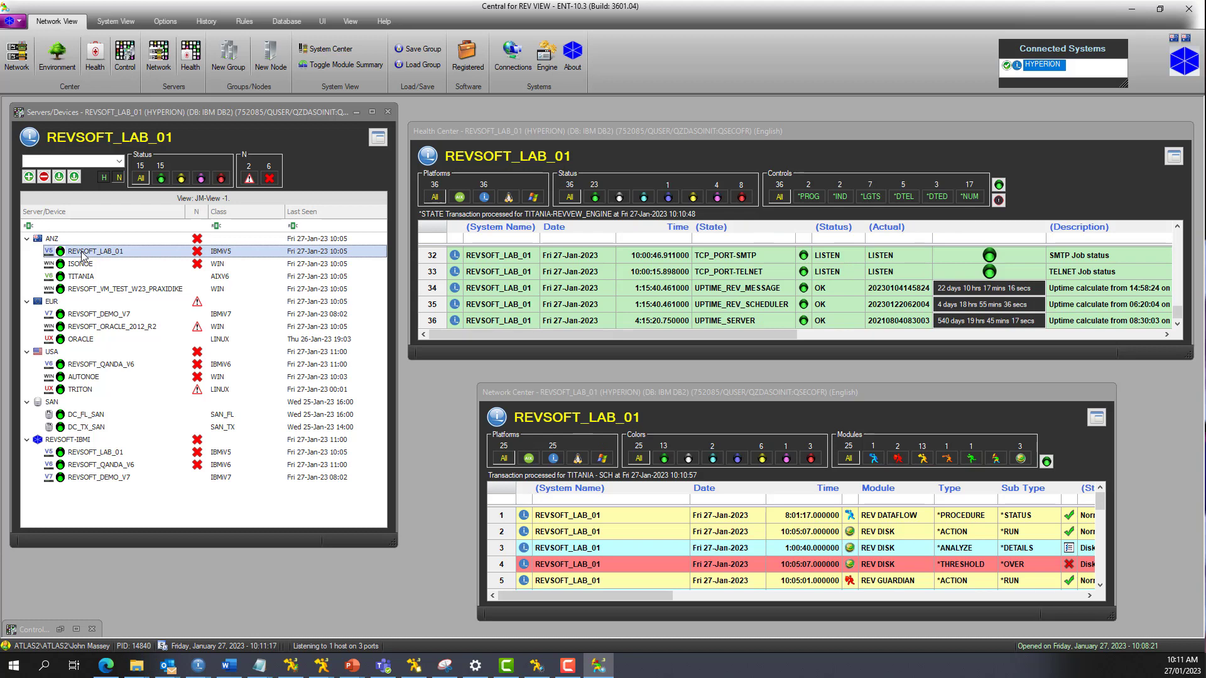
pyautogui.click(85, 265)
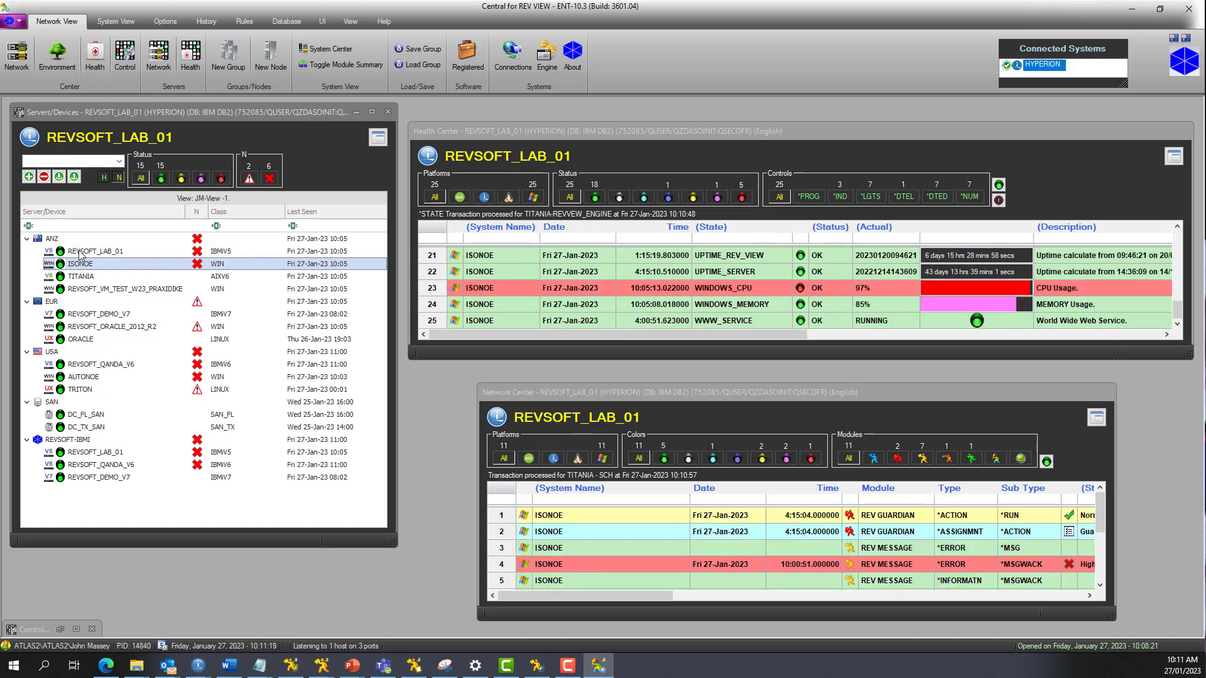
pyautogui.click(52, 302)
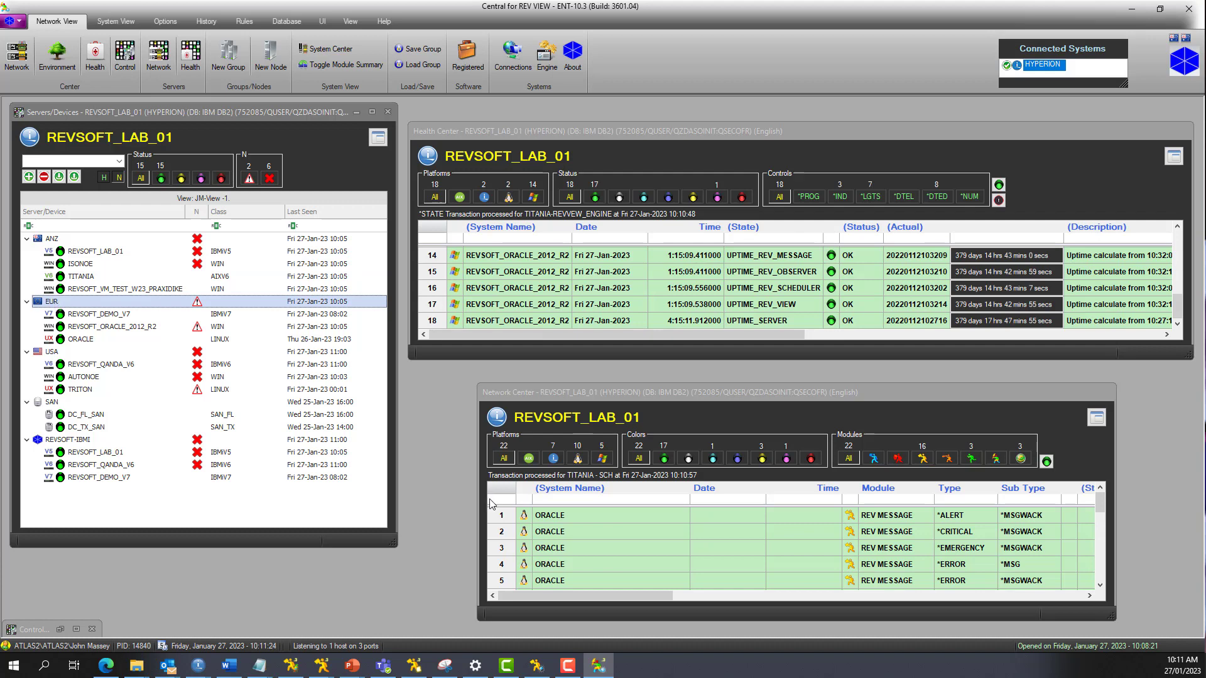
# Step: Extend the Network Center window toward Servers/Devices and clear the EUR group selection so all systems are listed
pyautogui.moveTo(479, 499); pyautogui.dragTo(414, 499)
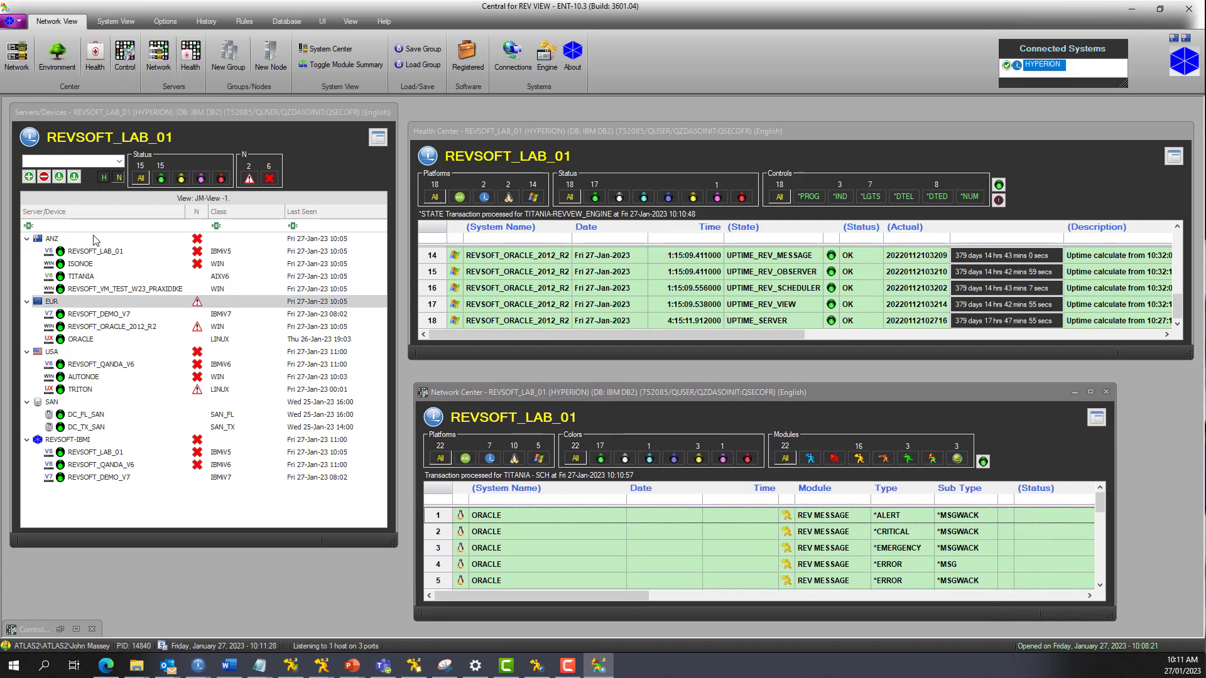
pyautogui.click(74, 227)
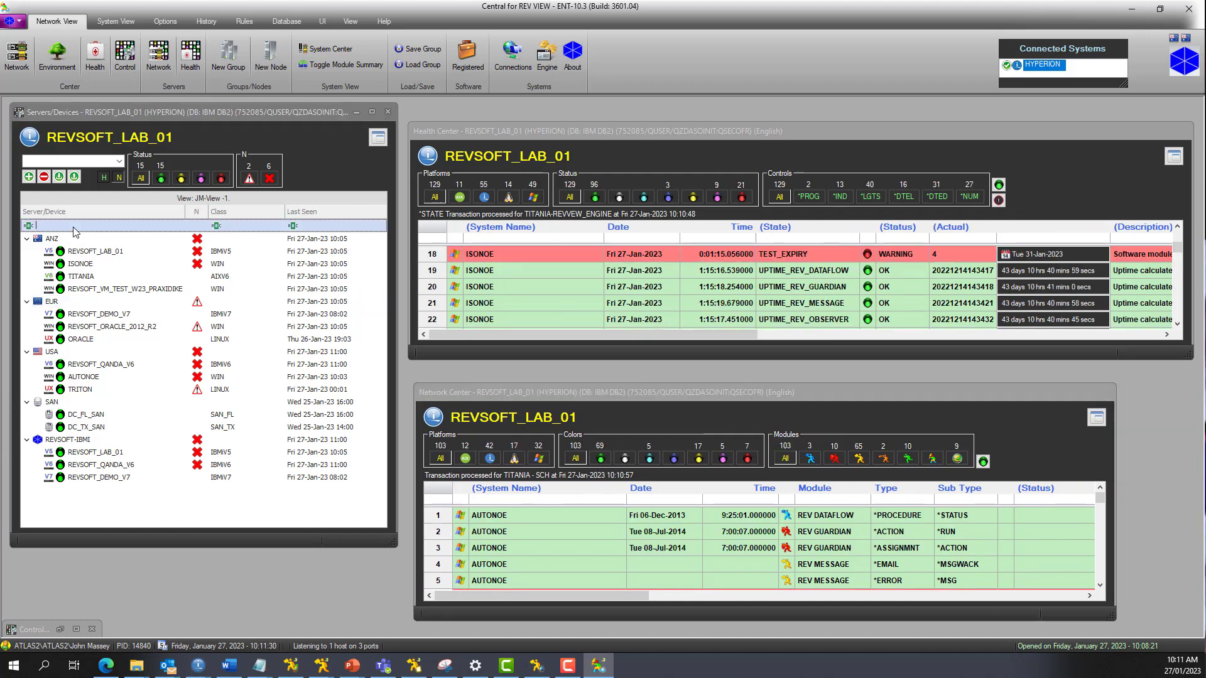
# Step: Filter Health Center to the *IND controls and enlarge its window to fit more rows
pyautogui.click(840, 196)
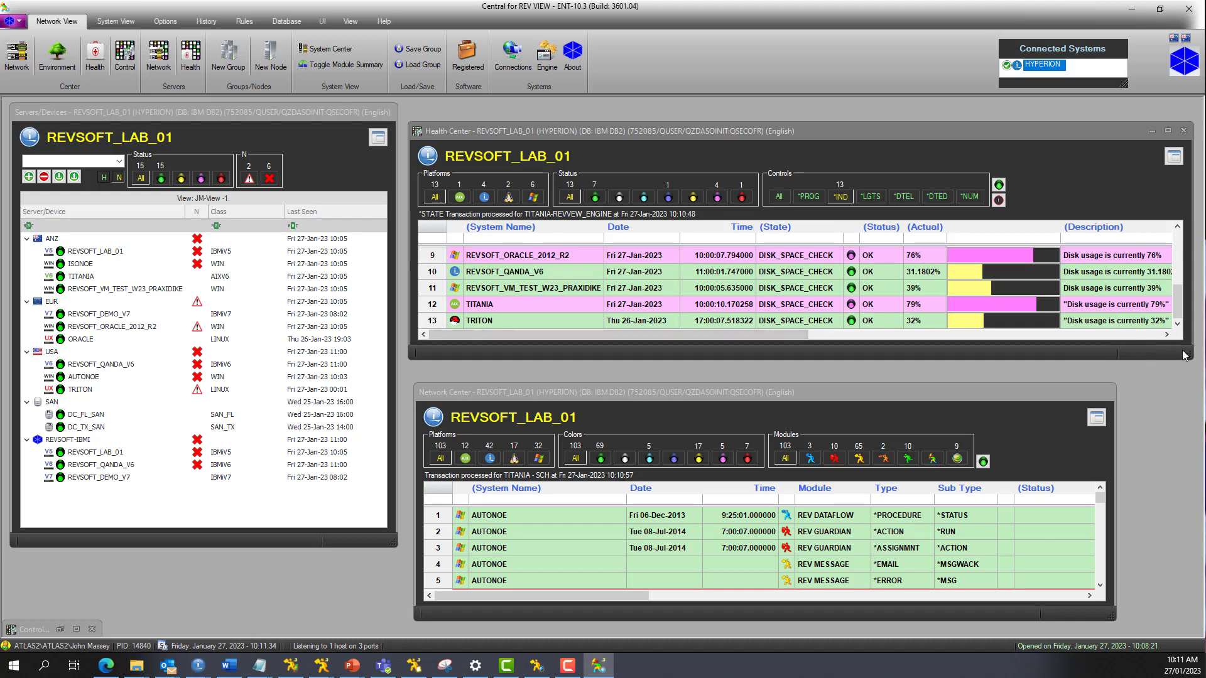
pyautogui.moveTo(1187, 356); pyautogui.dragTo(1196, 436)
pyautogui.moveTo(1188, 338)
pyautogui.mouseDown()
pyautogui.moveTo(1194, 362)
pyautogui.moveTo(1185, 286)
pyautogui.mouseUp()
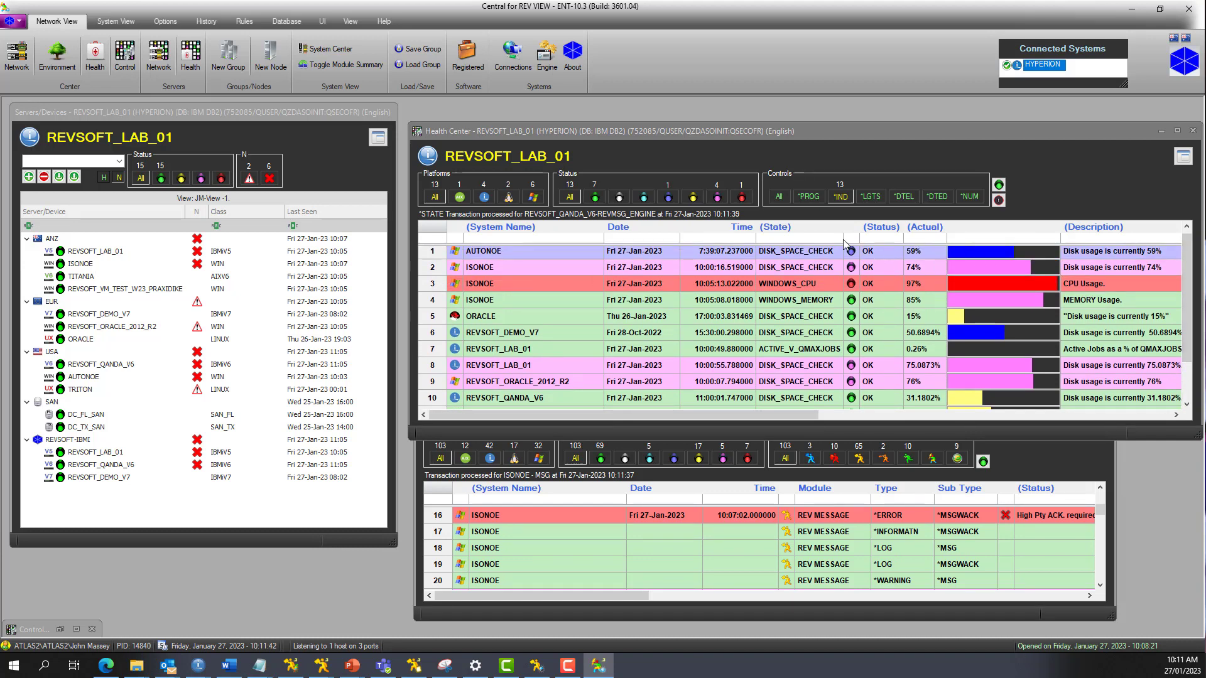
# Step: Review Health Center entries filtered by the *LGTS, *DTED and *NUM controls, and restore the display of all controls
pyautogui.click(878, 201)
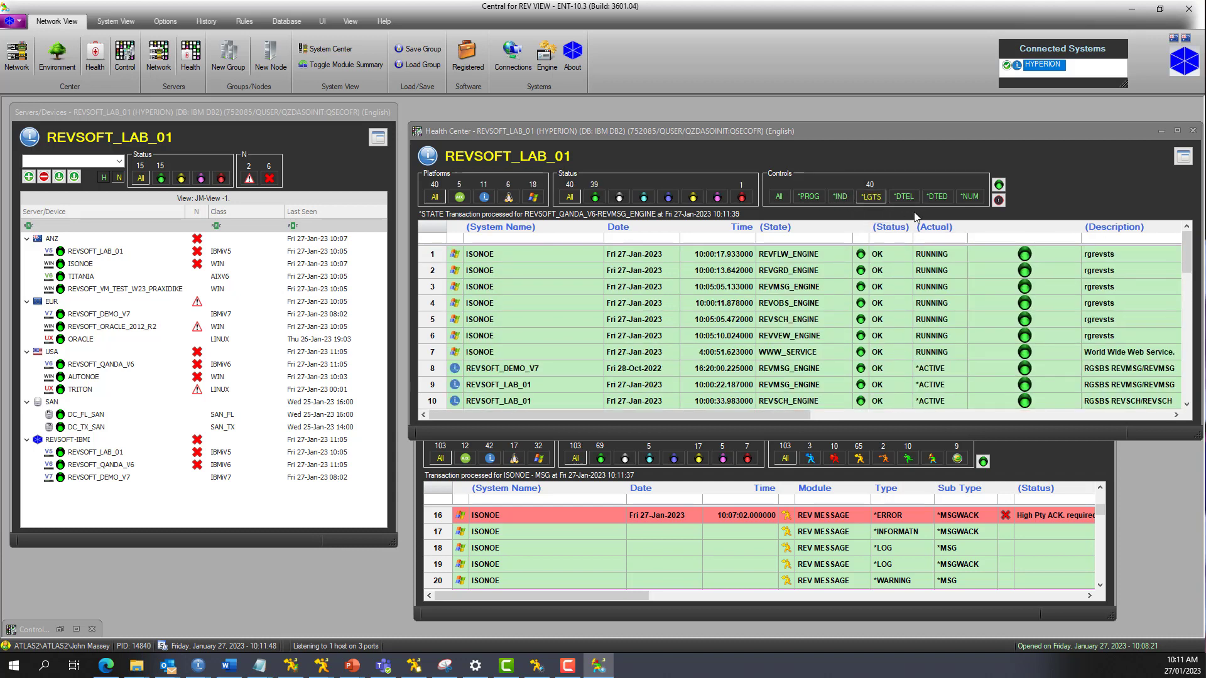
pyautogui.click(942, 198)
pyautogui.click(872, 201)
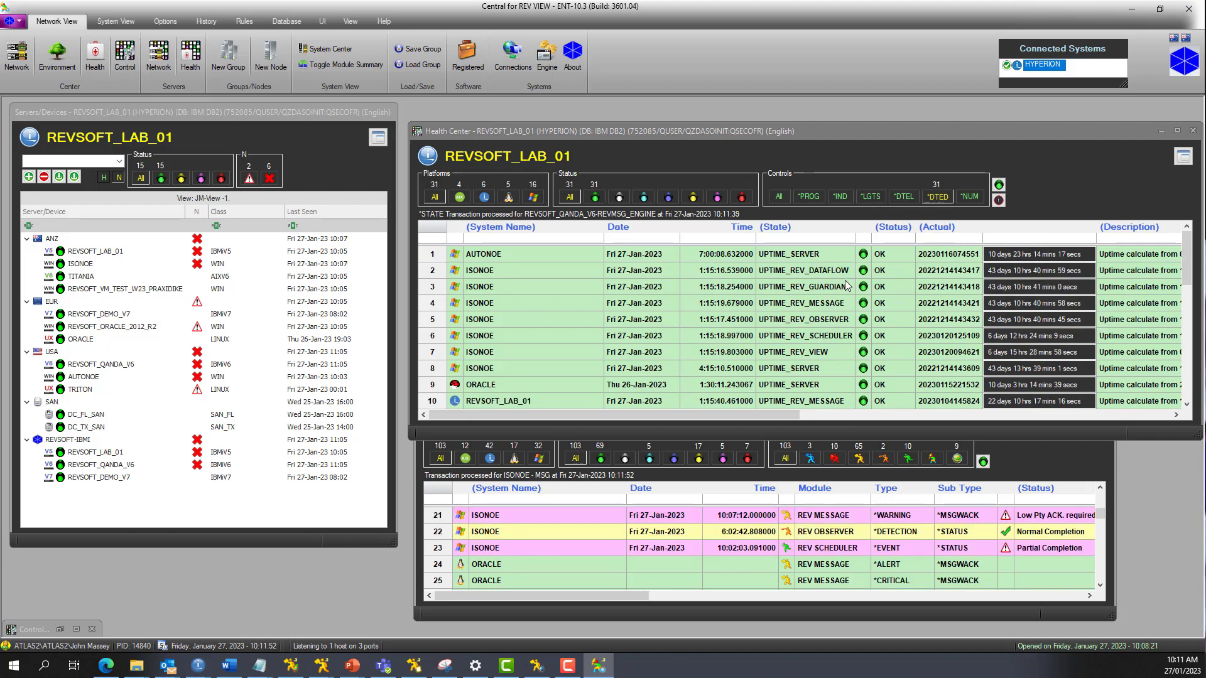
pyautogui.click(970, 199)
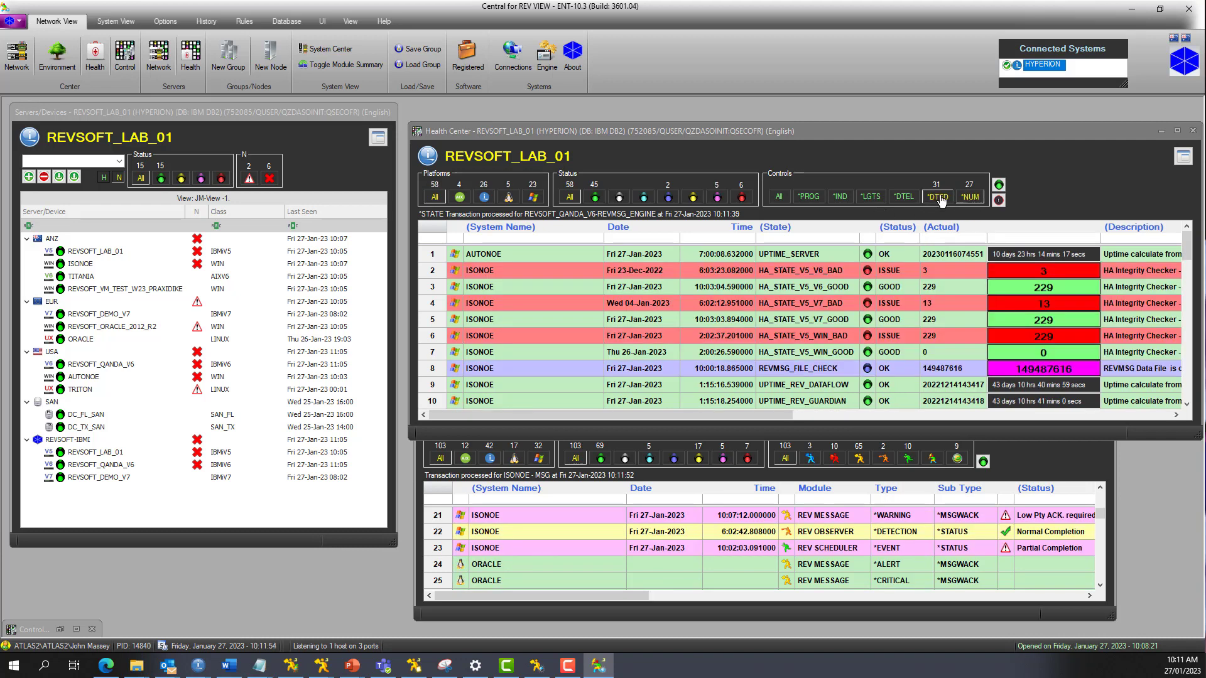
pyautogui.click(939, 198)
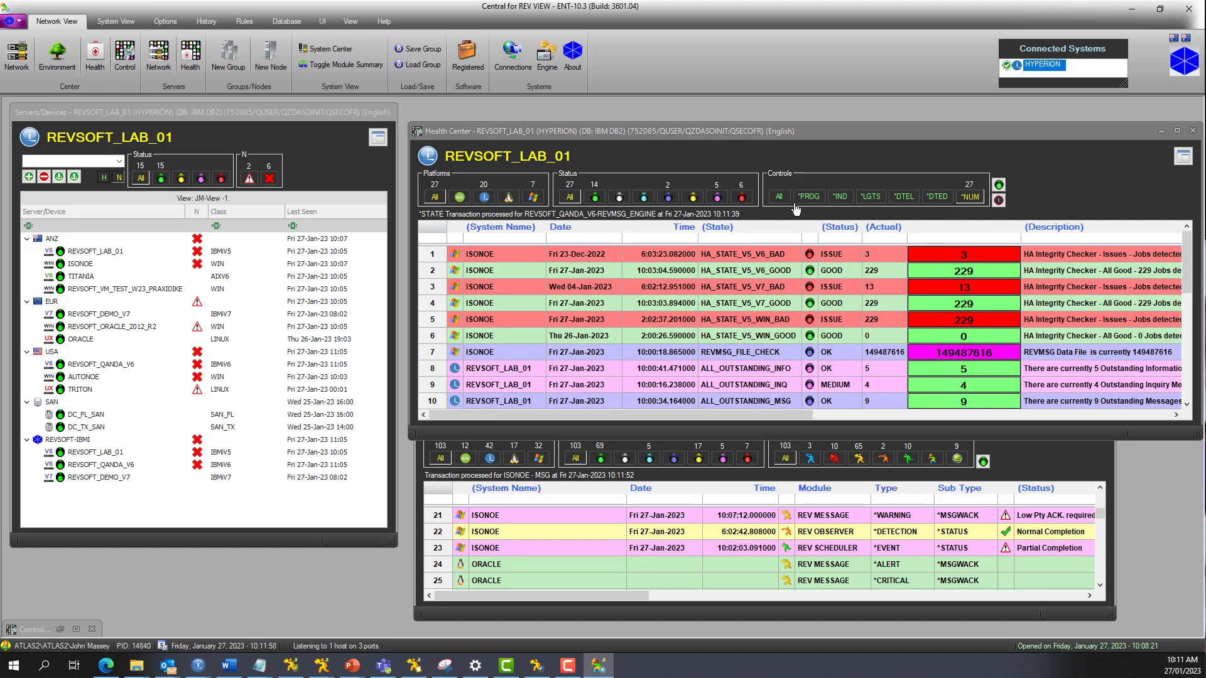
pyautogui.click(779, 197)
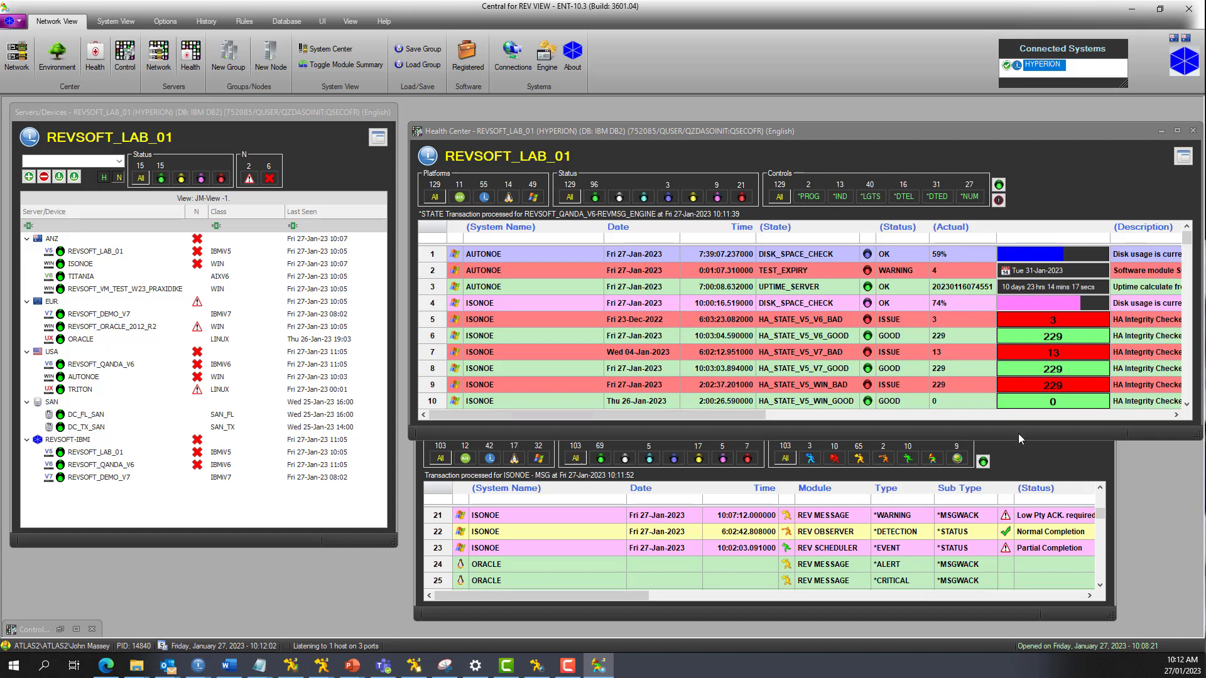
# Step: Bring Network Center in front of Health Center, lower it slightly and widen it to the workspace edge
pyautogui.click(1049, 466)
pyautogui.moveTo(866, 390); pyautogui.dragTo(863, 400)
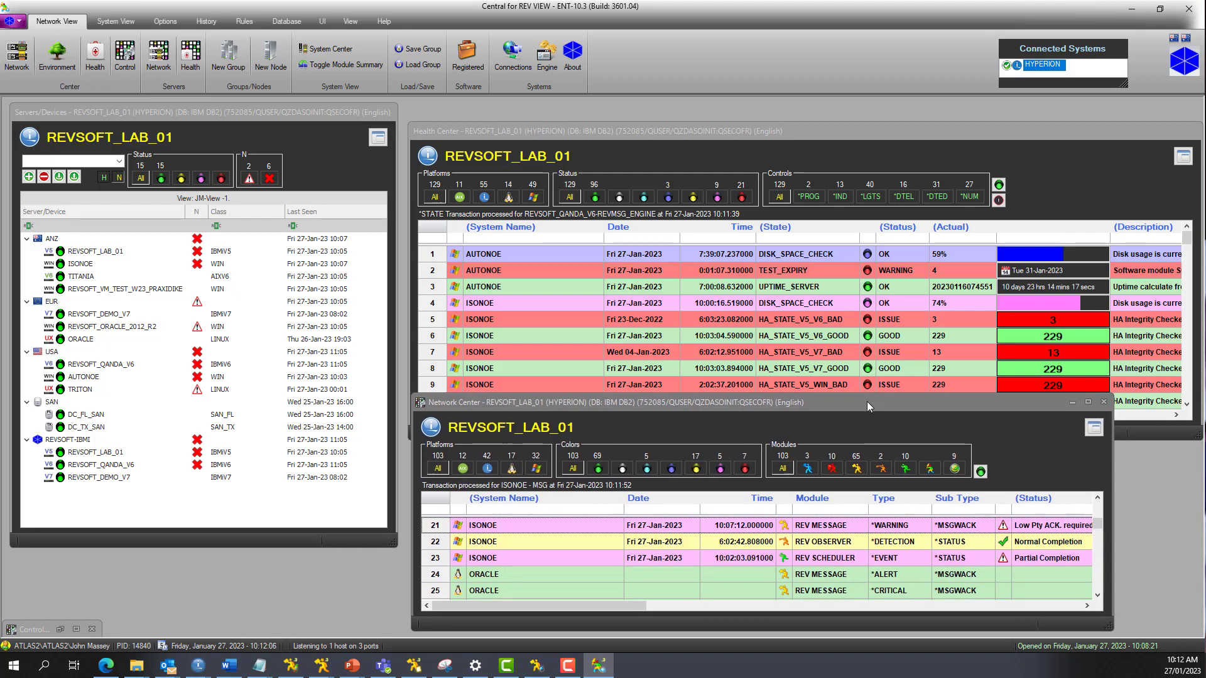
pyautogui.moveTo(1110, 483); pyautogui.dragTo(1198, 485)
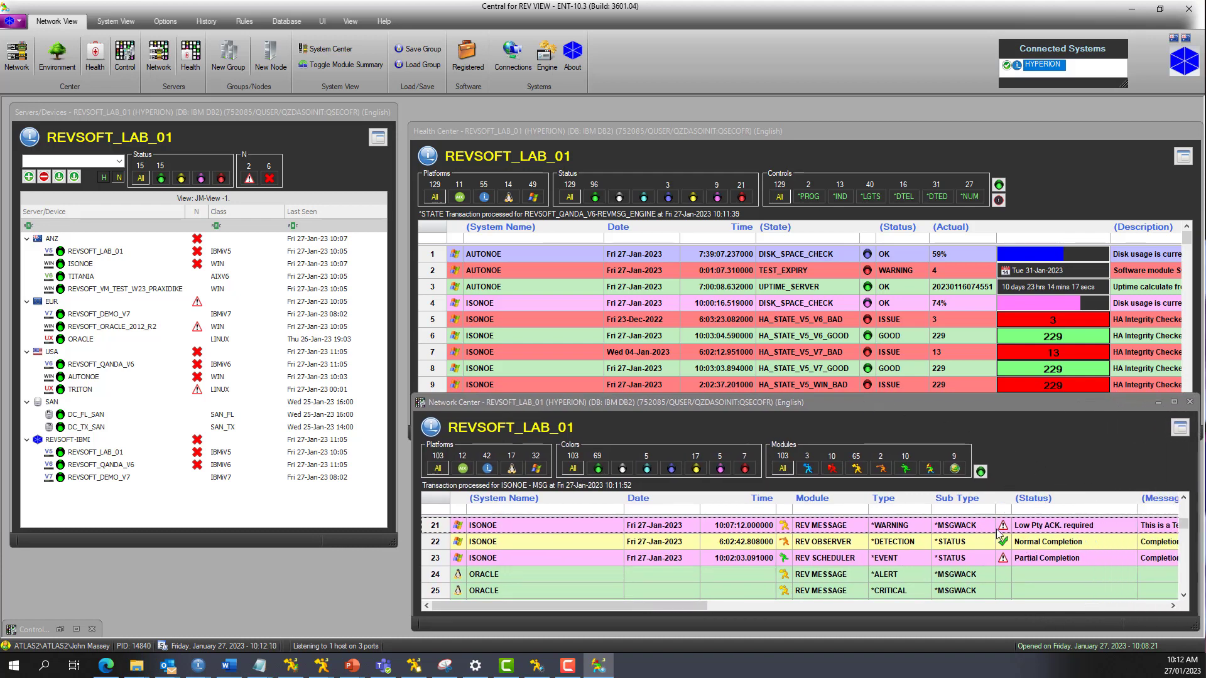
# Step: Review Network Center entries by adding the scheduler, disk, observer, message, guardian and dataflow module filters, and restore all modules
pyautogui.click(901, 473)
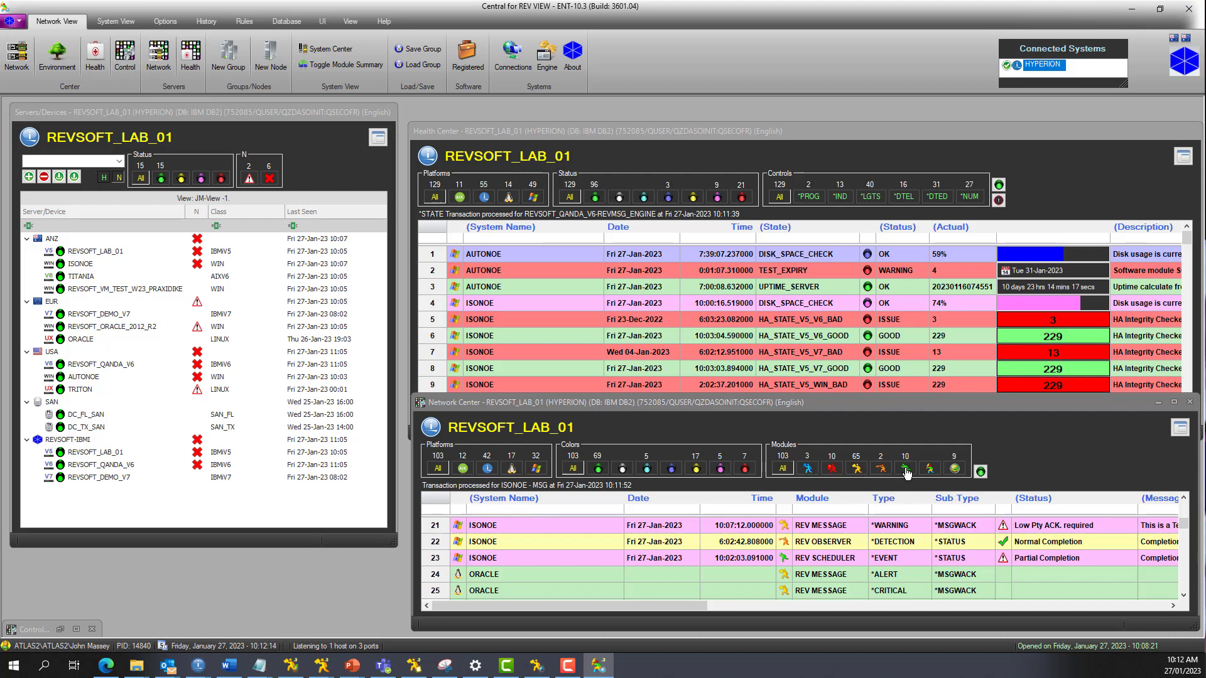
pyautogui.click(955, 472)
pyautogui.click(881, 470)
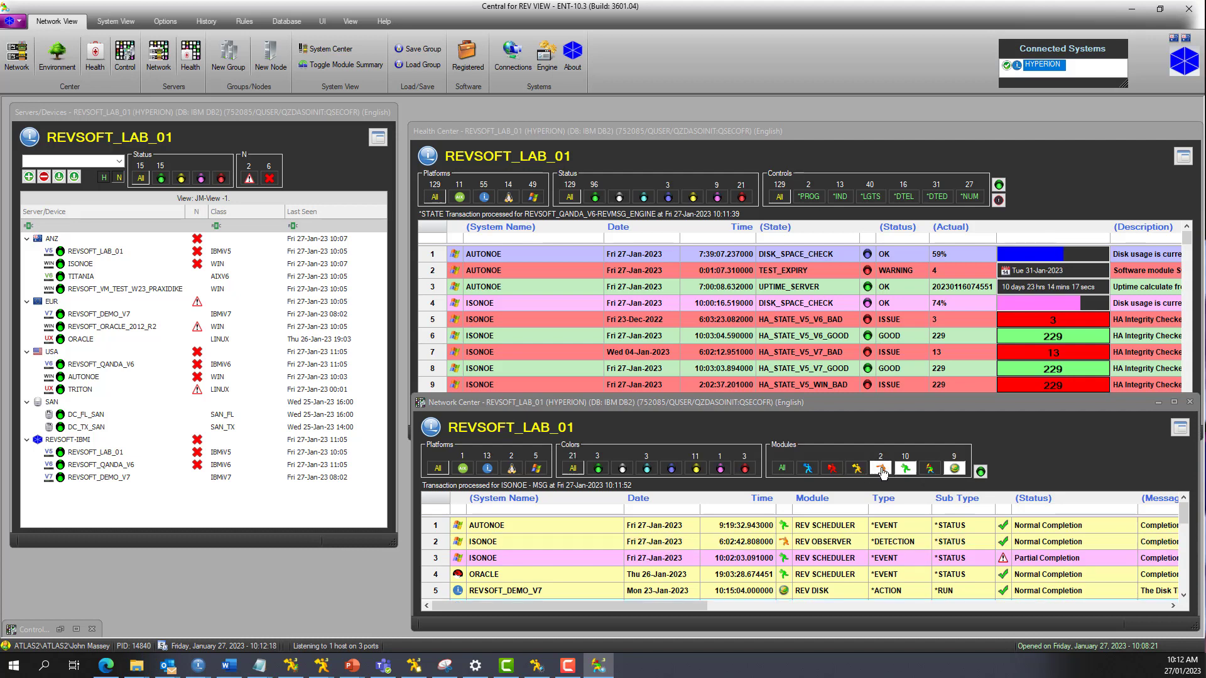
pyautogui.click(858, 472)
pyautogui.click(833, 469)
pyautogui.click(810, 470)
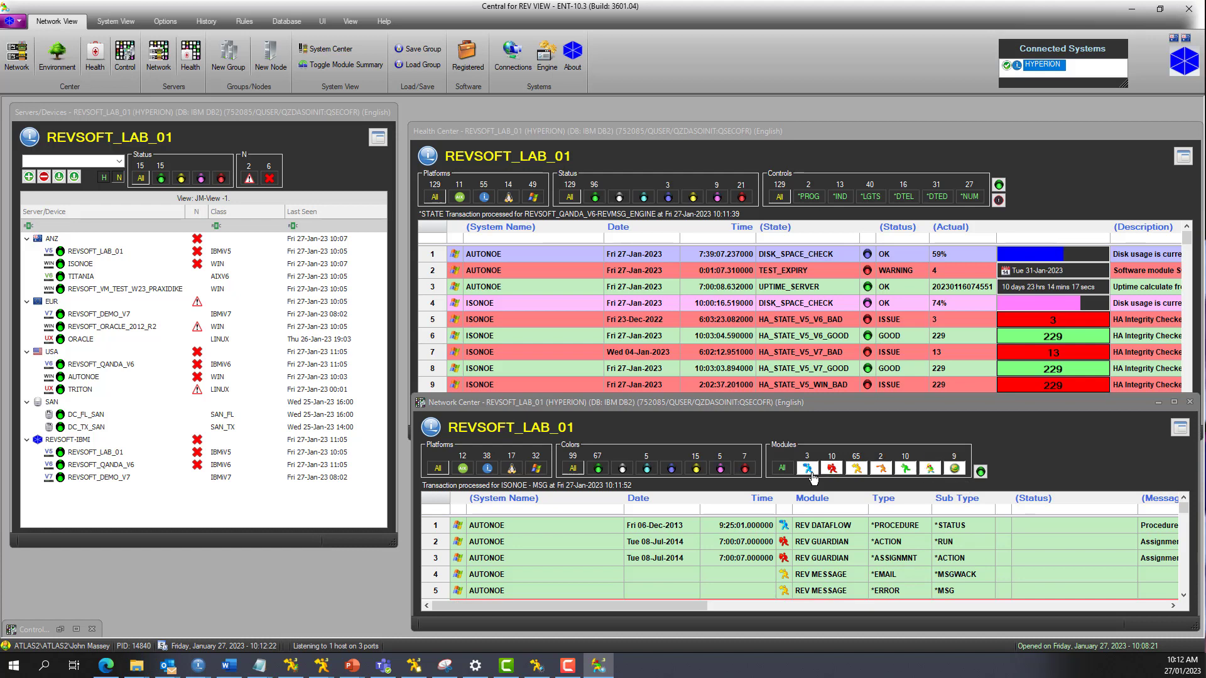
pyautogui.click(783, 469)
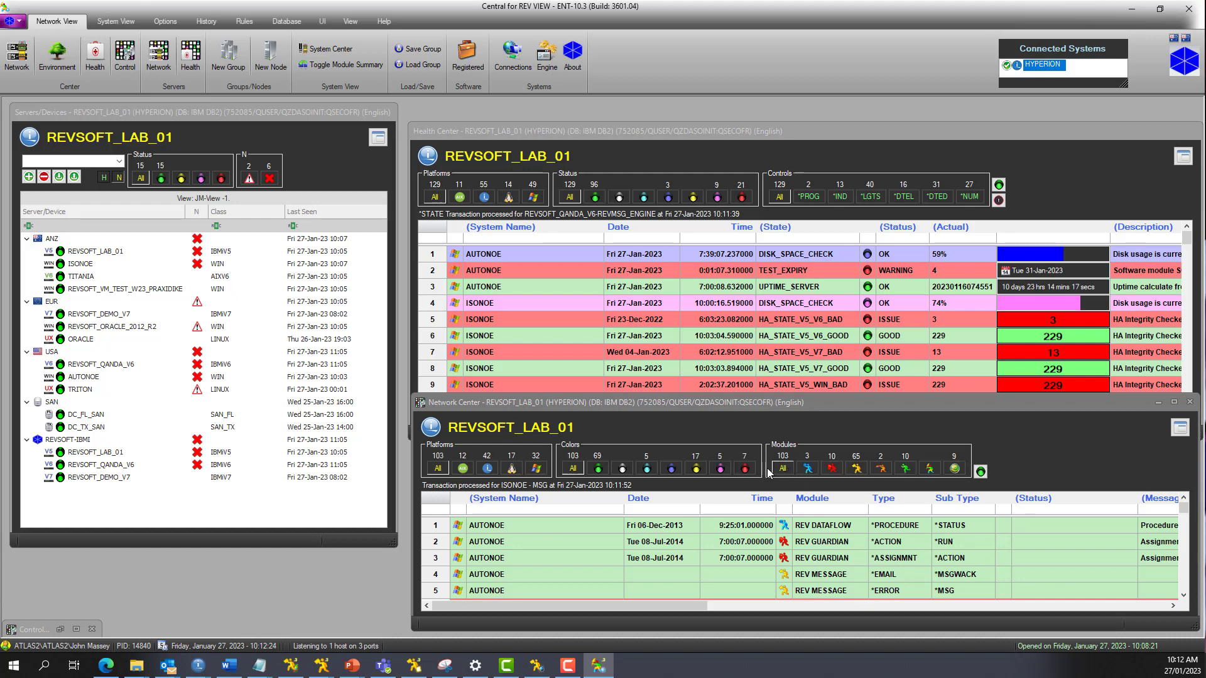
# Step: Filter Network Center to the magenta and red entries
pyautogui.click(722, 470)
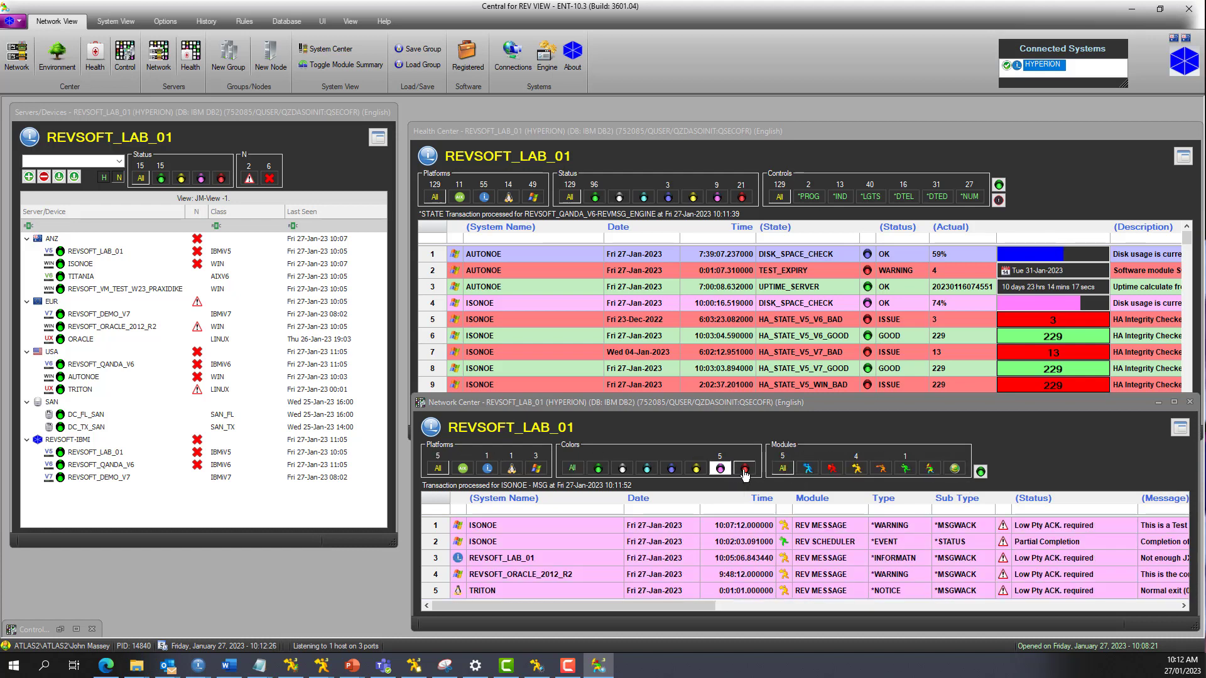
pyautogui.click(745, 470)
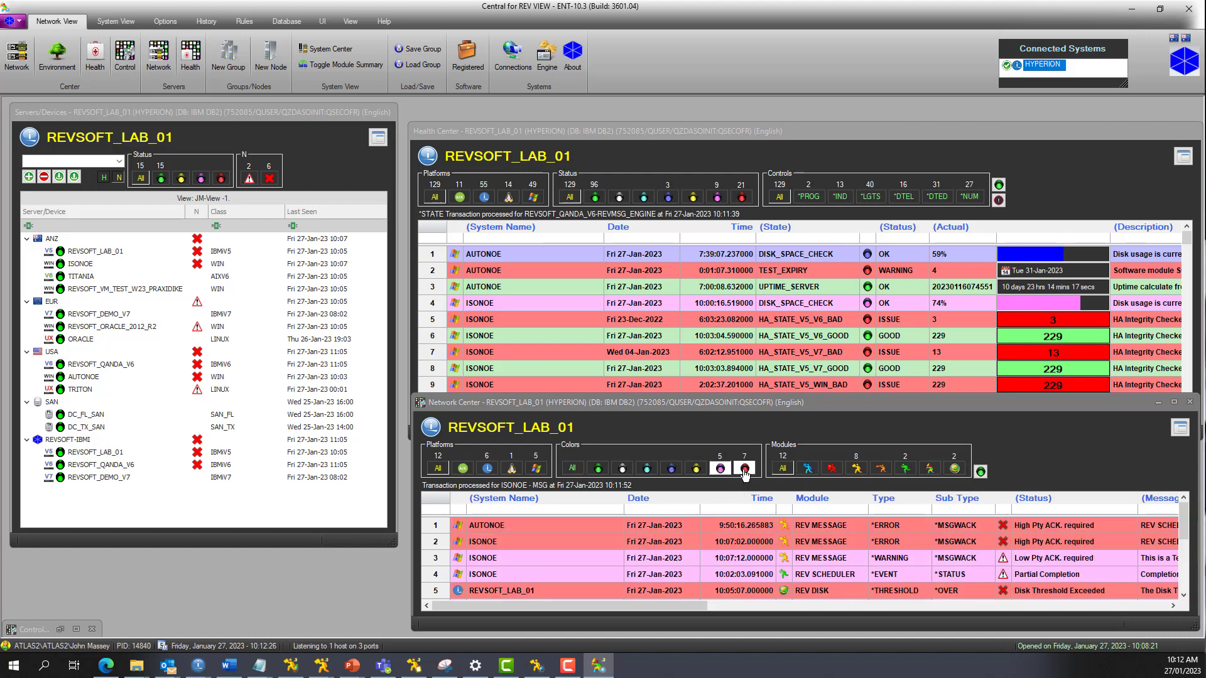
# Step: Examine the Health Center and Network Center entries for REVSOFT_DEMO_V7, REVSOFT_LAB_01 and REVSOFT_QANDA_V6 one by one
pyautogui.click(121, 314)
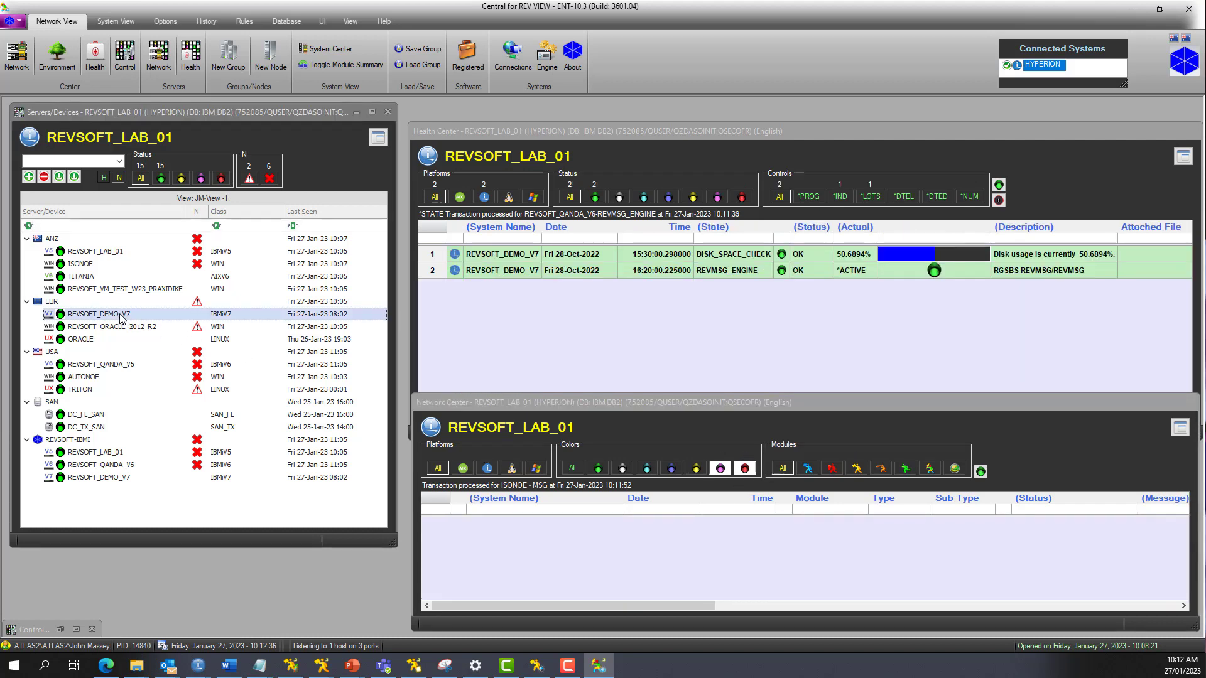
pyautogui.click(108, 255)
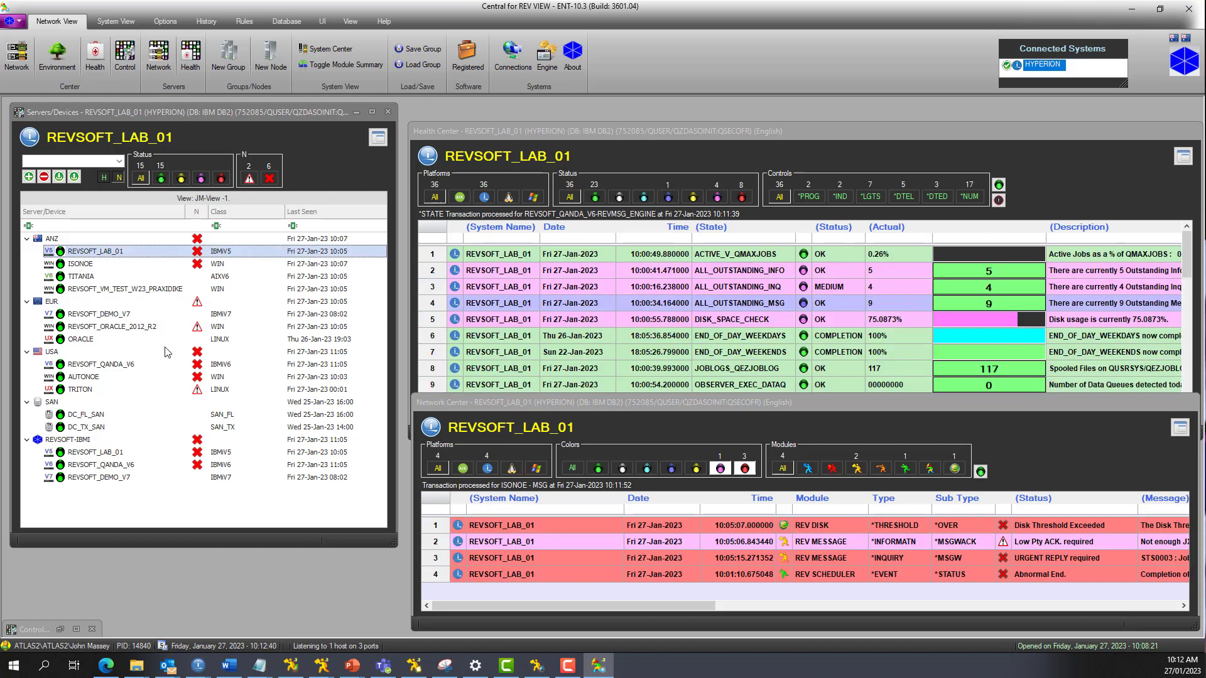
pyautogui.click(139, 367)
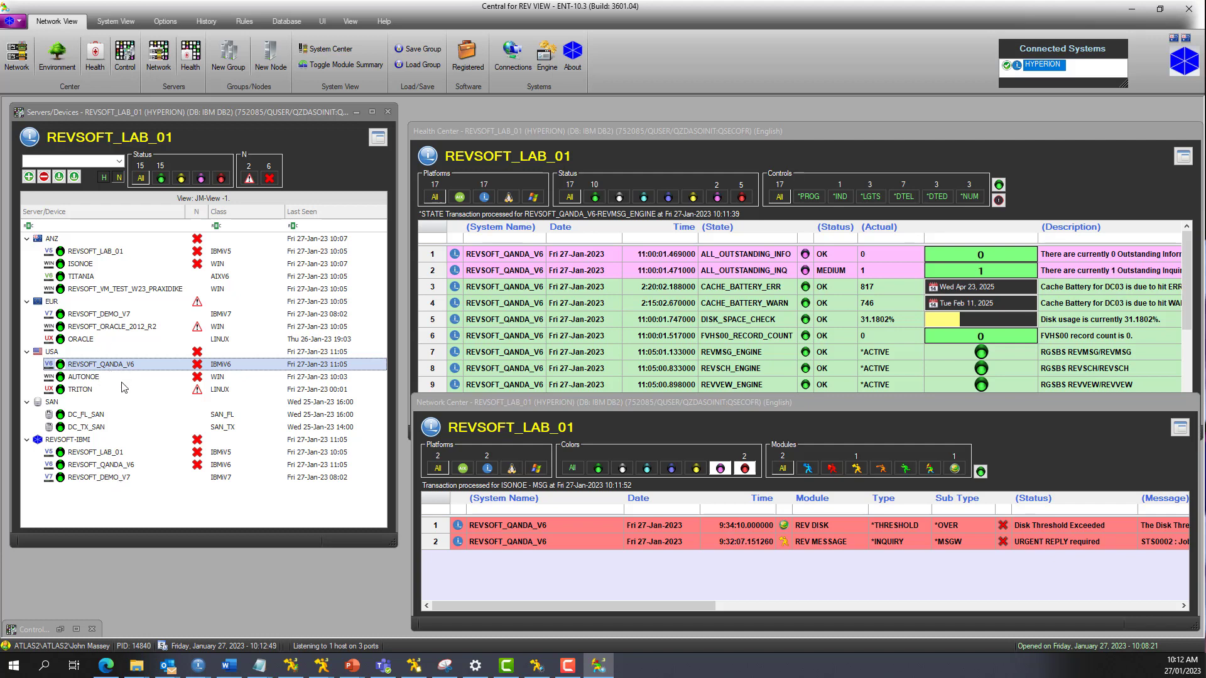
# Step: Examine the Health Center and Network Center entries for the ANZ, EUR, USA and SAN groups
pyautogui.click(39, 243)
pyautogui.click(48, 304)
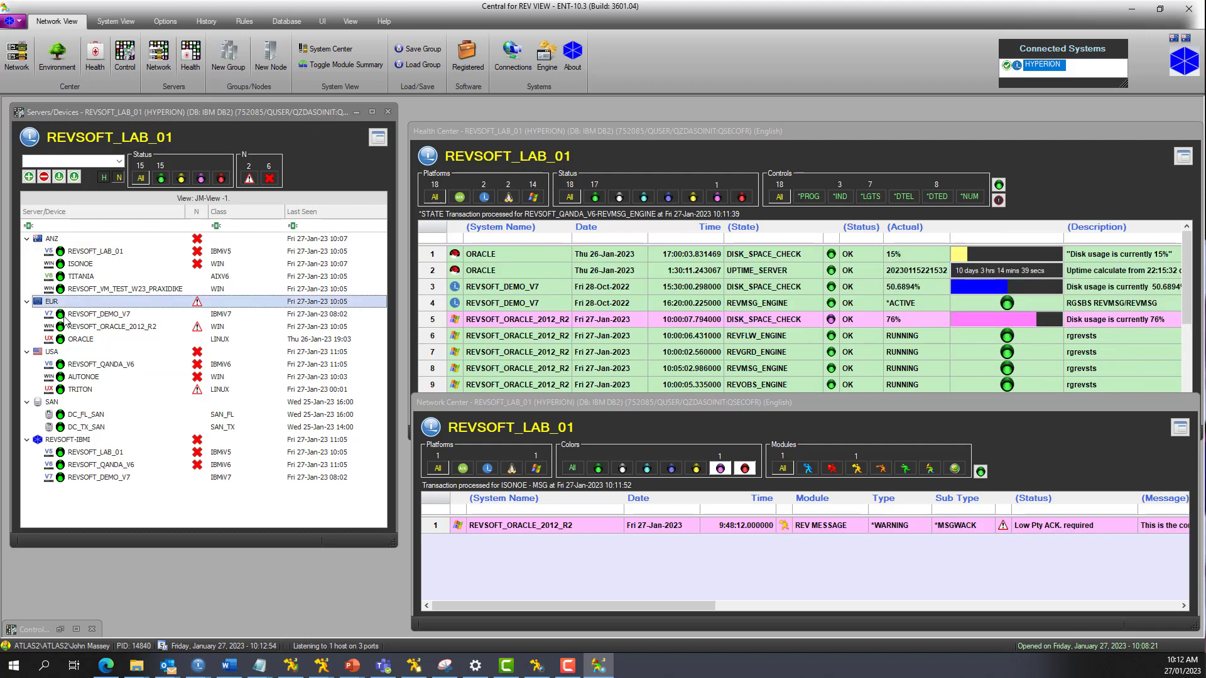
pyautogui.click(55, 353)
pyautogui.click(58, 405)
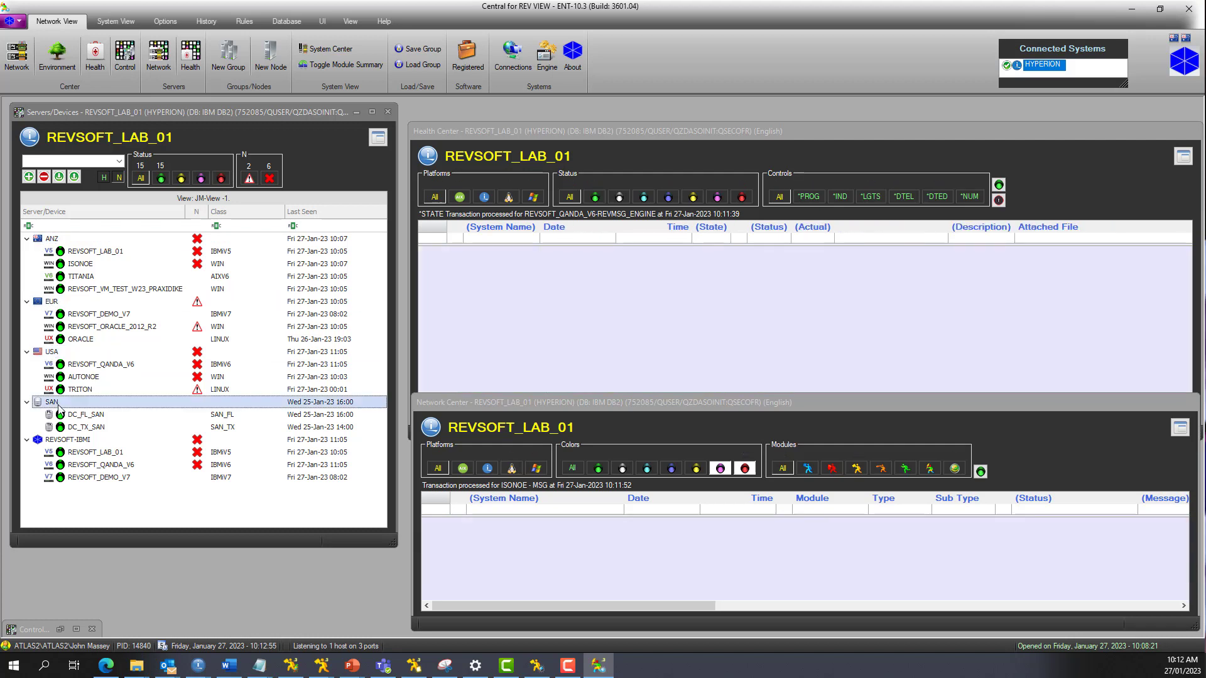
# Step: Show the entries of the REVSOFT-IBMI group and remove the group from the Servers/Devices view
pyautogui.click(95, 441)
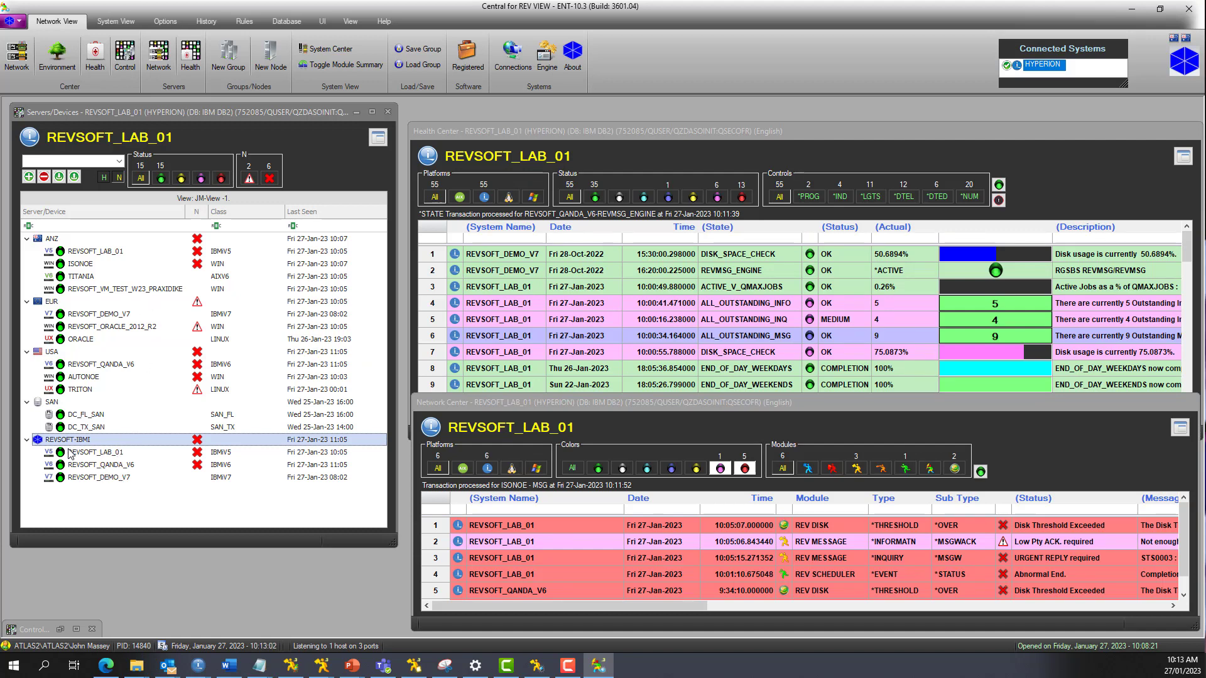
pyautogui.click(45, 178)
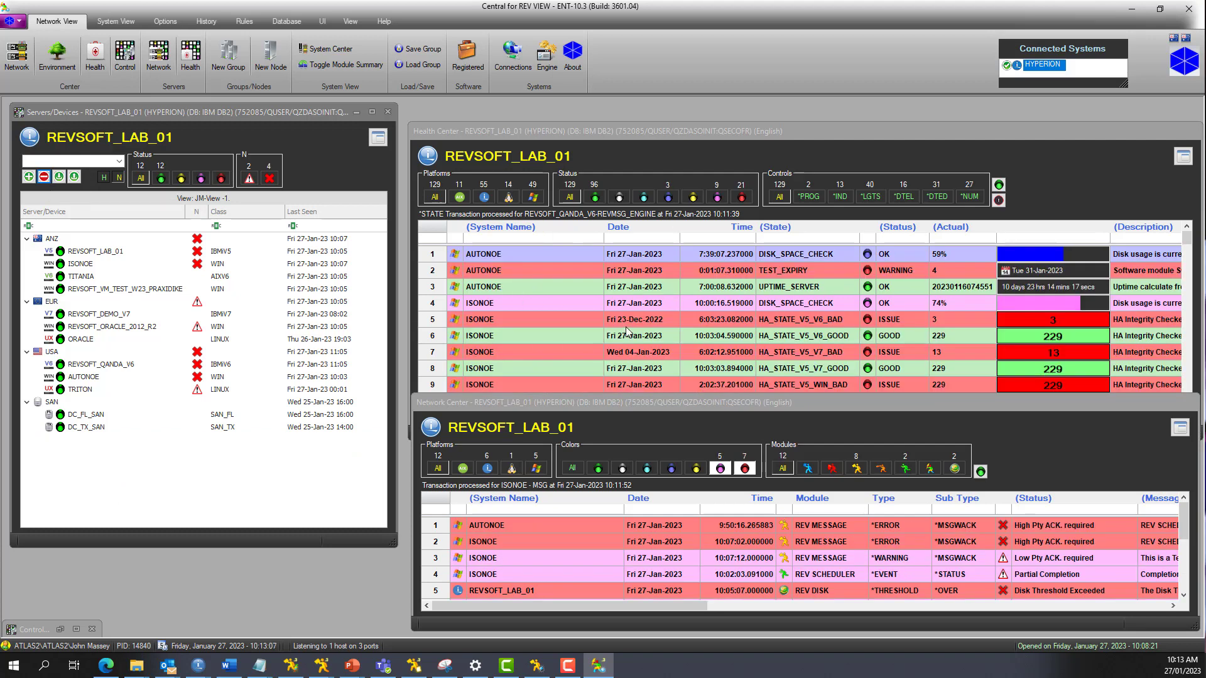
# Step: Examine the health and network entries of REVSOFT_LAB_01, a EUR server, REVSOFT_QANDA_V6 and ISONOE in turn
pyautogui.click(121, 252)
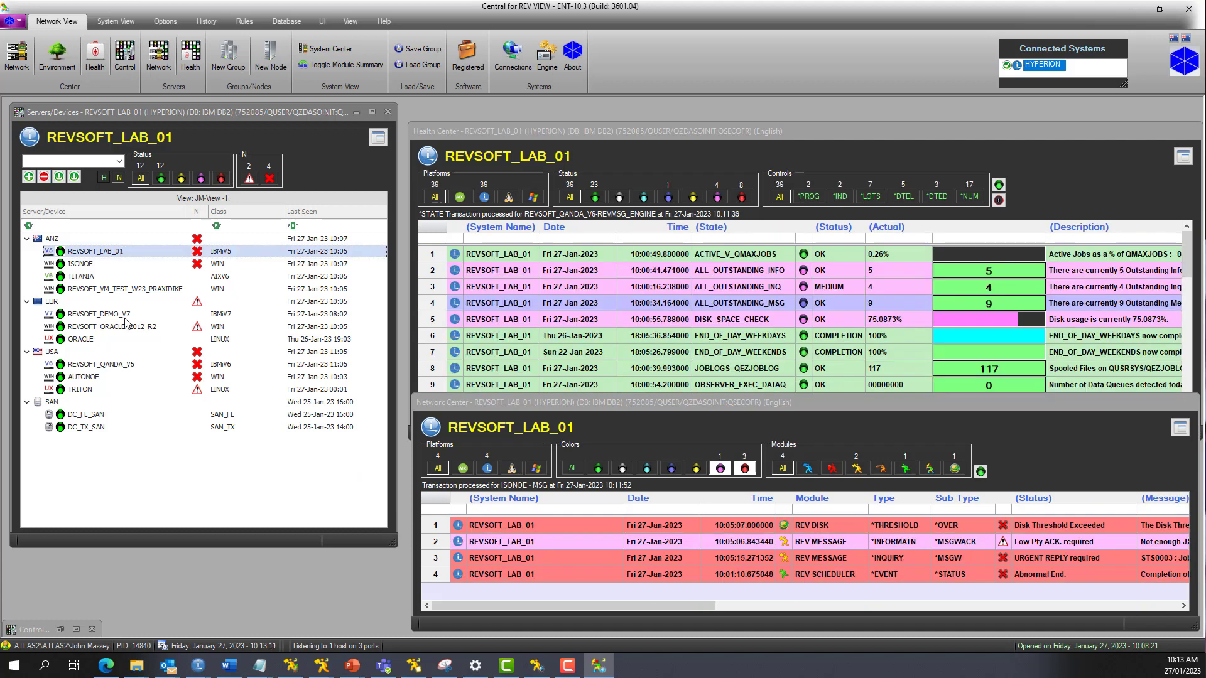
pyautogui.click(126, 322)
pyautogui.click(133, 366)
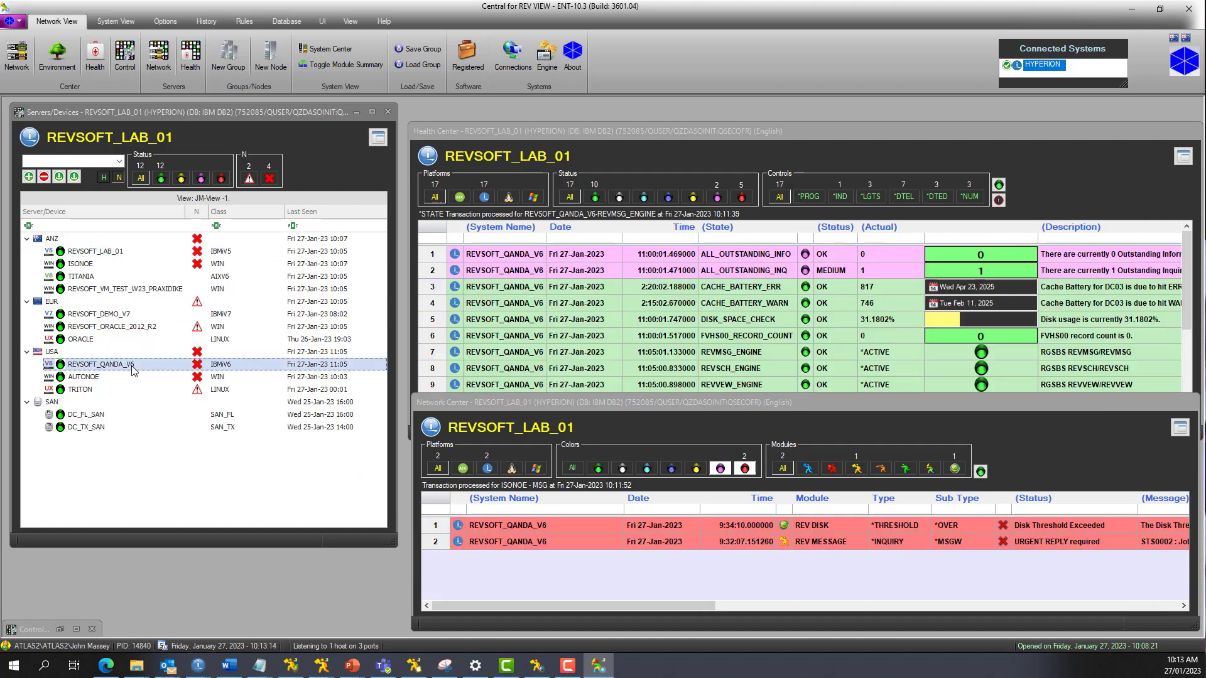
pyautogui.click(116, 269)
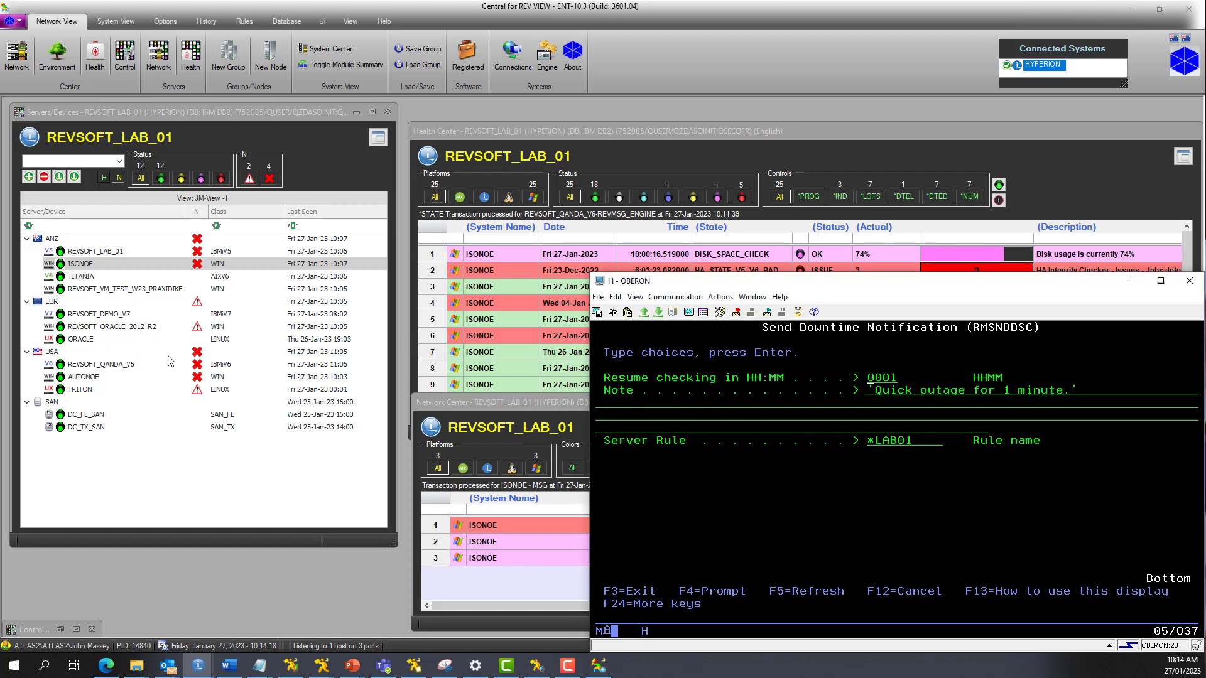
# Step: Send the *LAB01 downtime notification with resume time 0001 from the OBERON terminal, and move the Open Incidents window down over Network Center
pyautogui.press('Return')
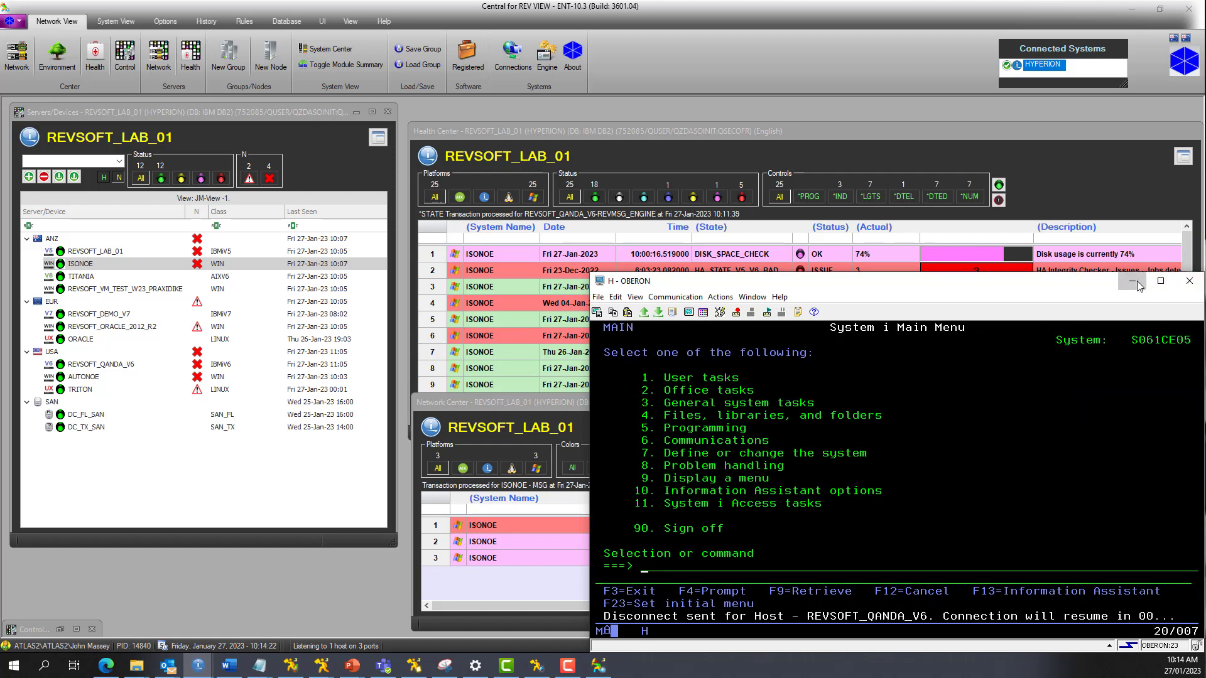
pyautogui.click(1135, 282)
pyautogui.moveTo(733, 193)
pyautogui.mouseDown()
pyautogui.moveTo(771, 240)
pyautogui.moveTo(805, 326)
pyautogui.moveTo(801, 394)
pyautogui.mouseUp()
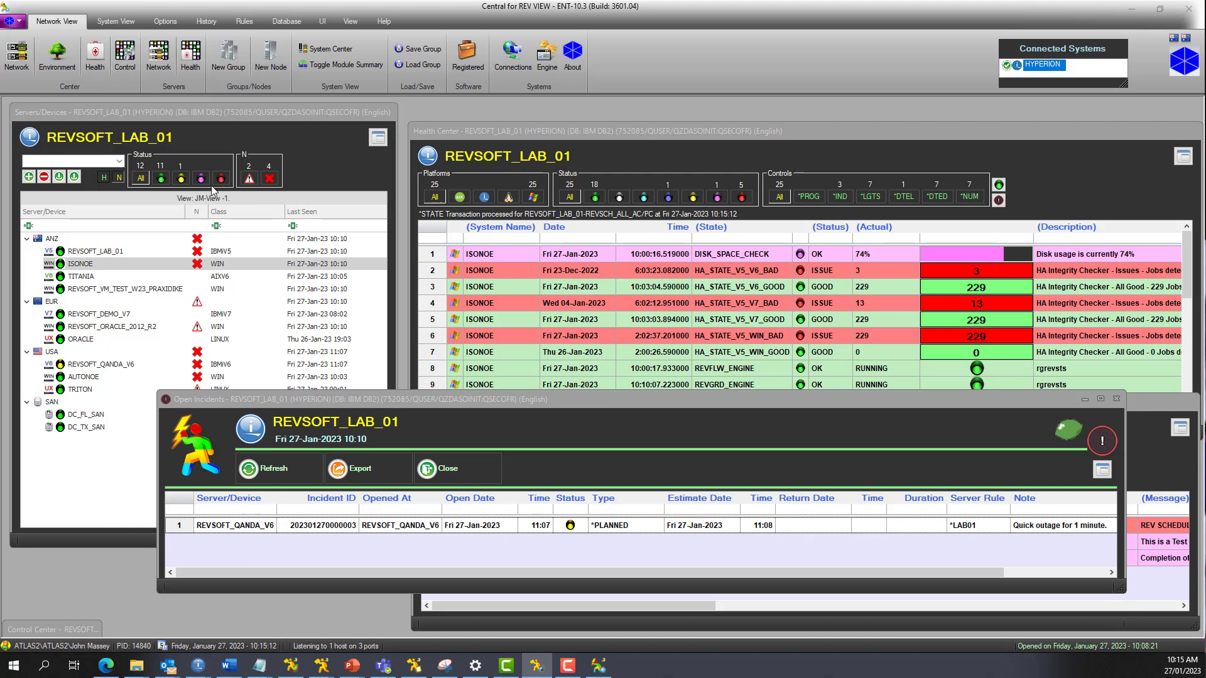
# Step: Review Servers/Devices filtered by yellow and green status, including the USA group, and restore the display of all statuses
pyautogui.click(181, 179)
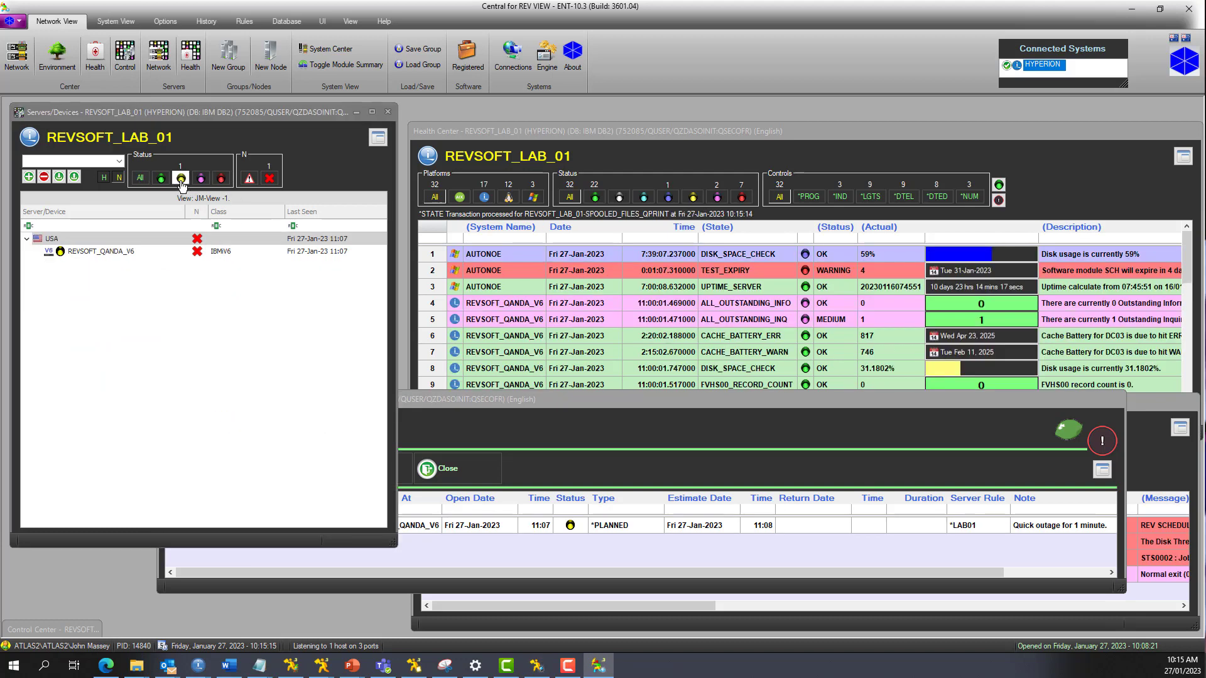
pyautogui.click(161, 179)
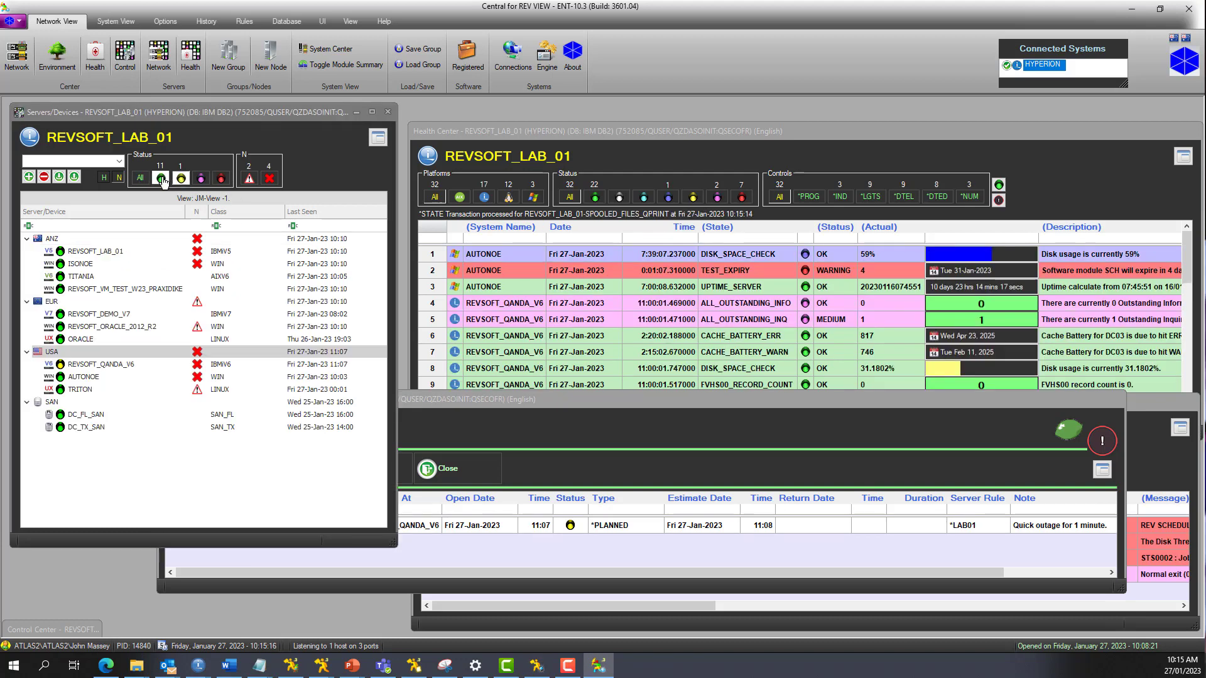
pyautogui.click(27, 353)
pyautogui.click(27, 354)
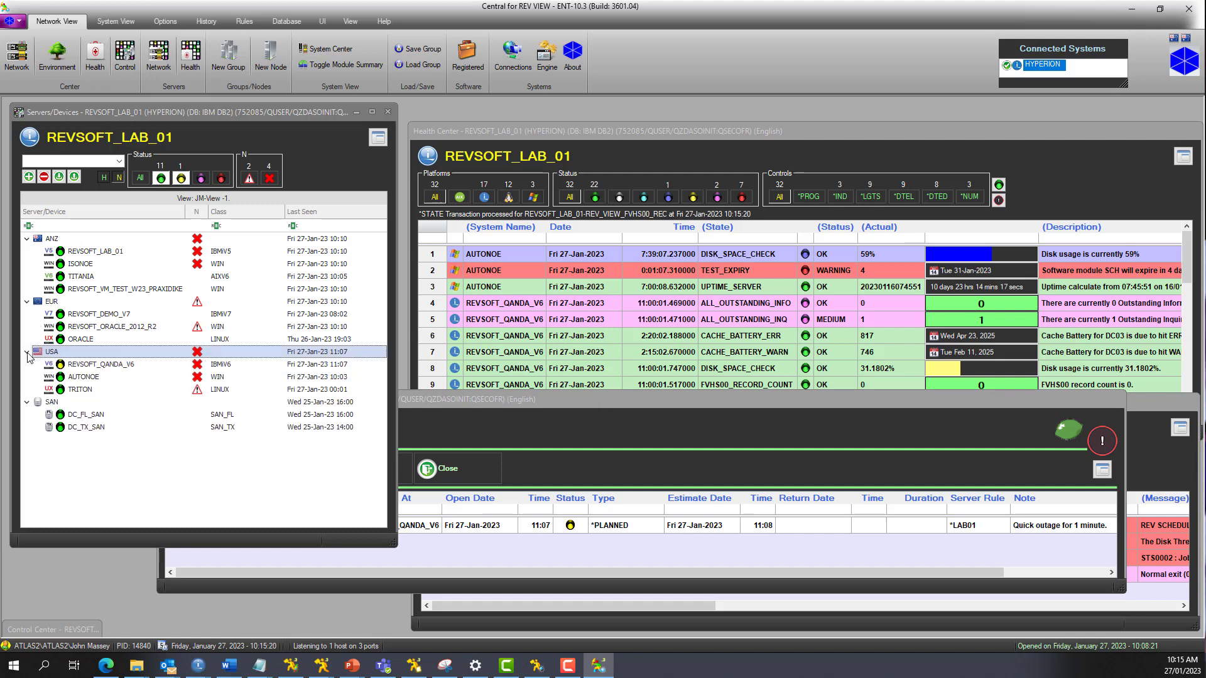
pyautogui.click(140, 177)
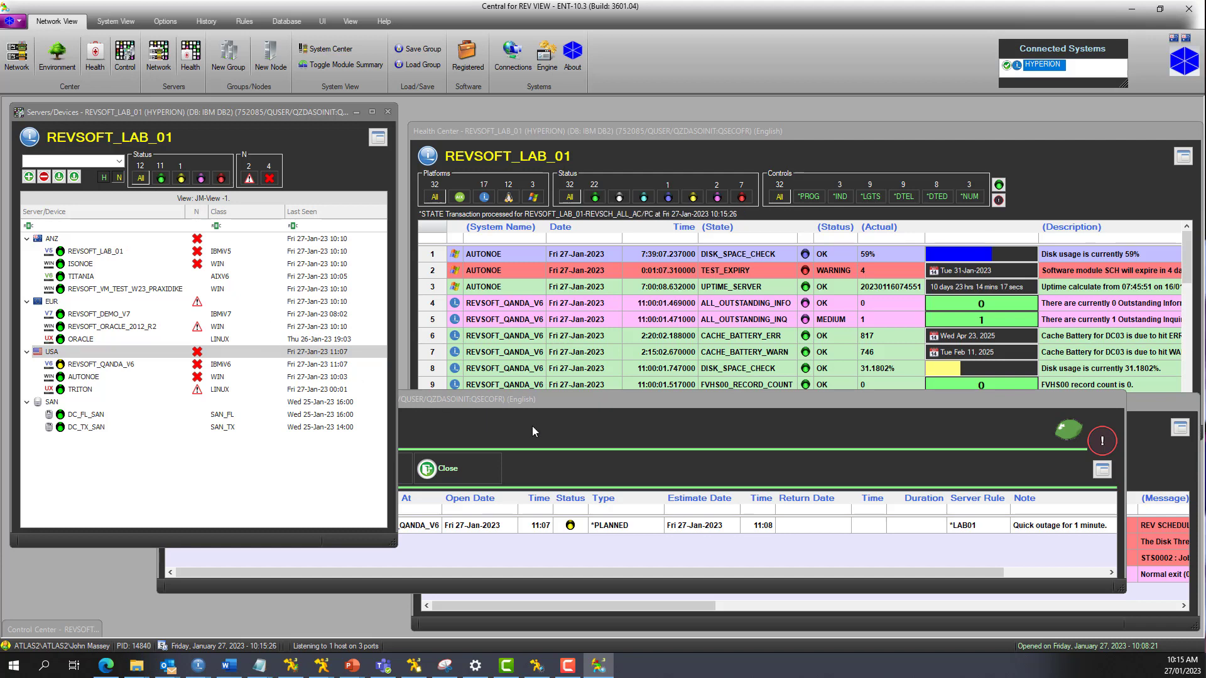
# Step: Bring the Open Incidents window to the front, shift it slightly lower and close it
pyautogui.click(594, 429)
pyautogui.moveTo(593, 402); pyautogui.dragTo(627, 417)
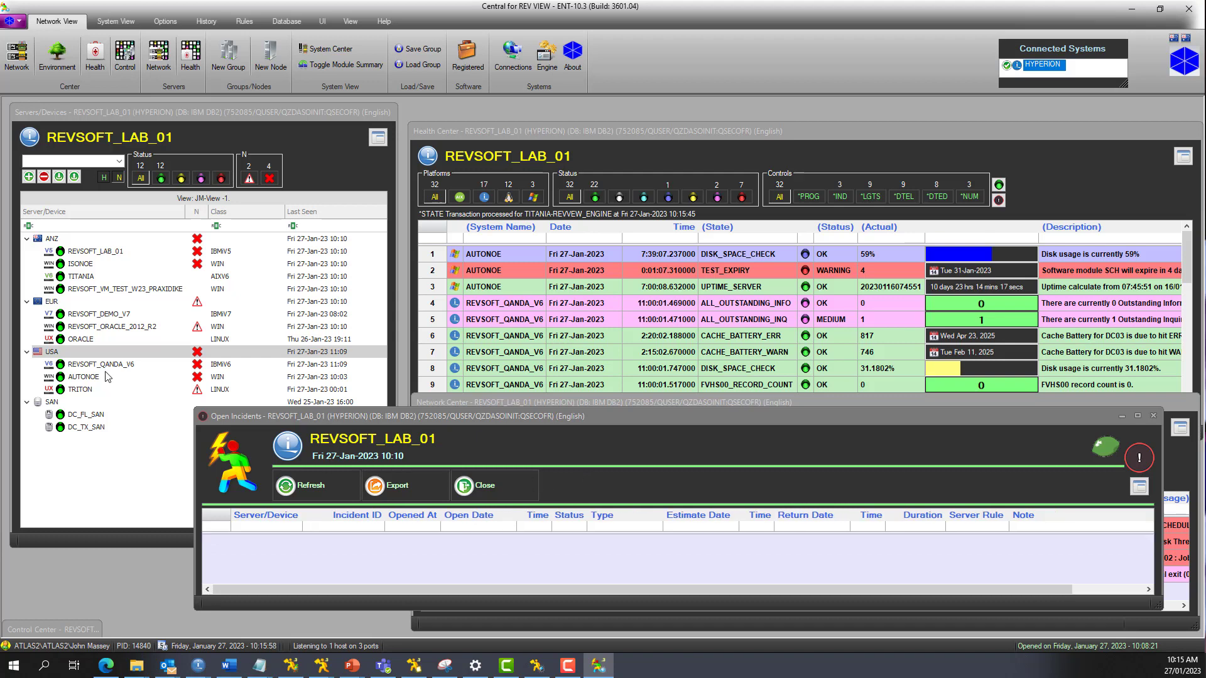
pyautogui.click(483, 486)
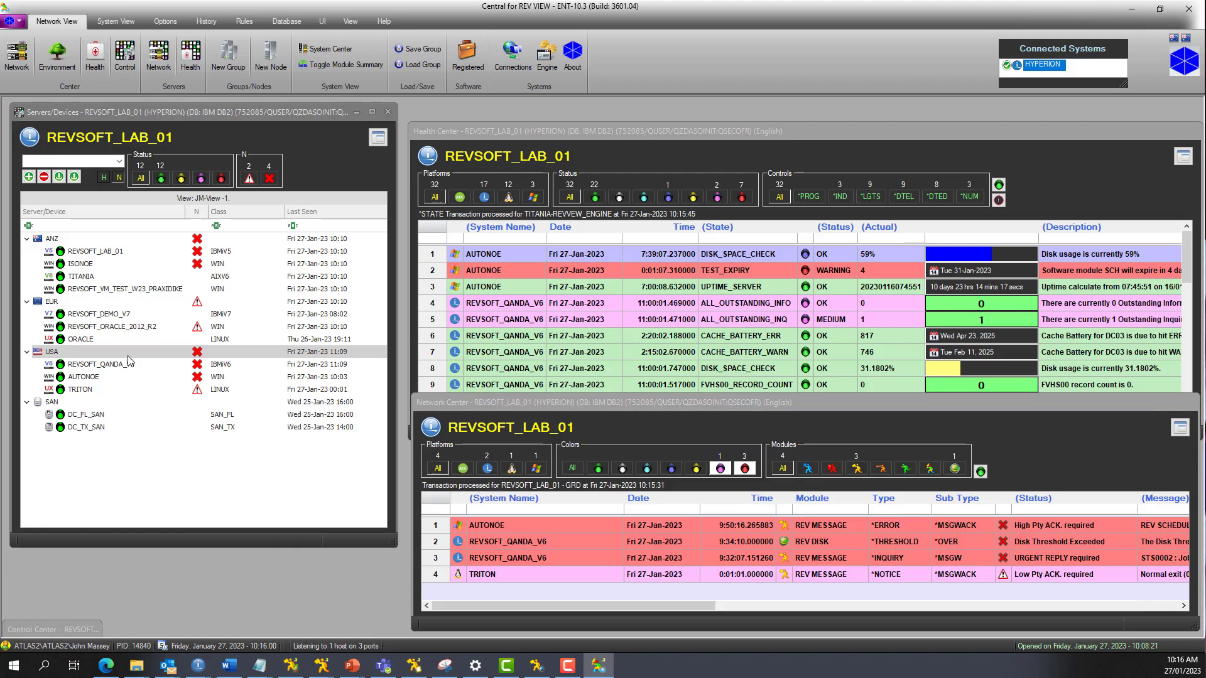
# Step: Examine the details of the 11:07:44 REVSOFT_QANDA_V6 incident in Incidents History, close the history and return to Network View
pyautogui.click(119, 365)
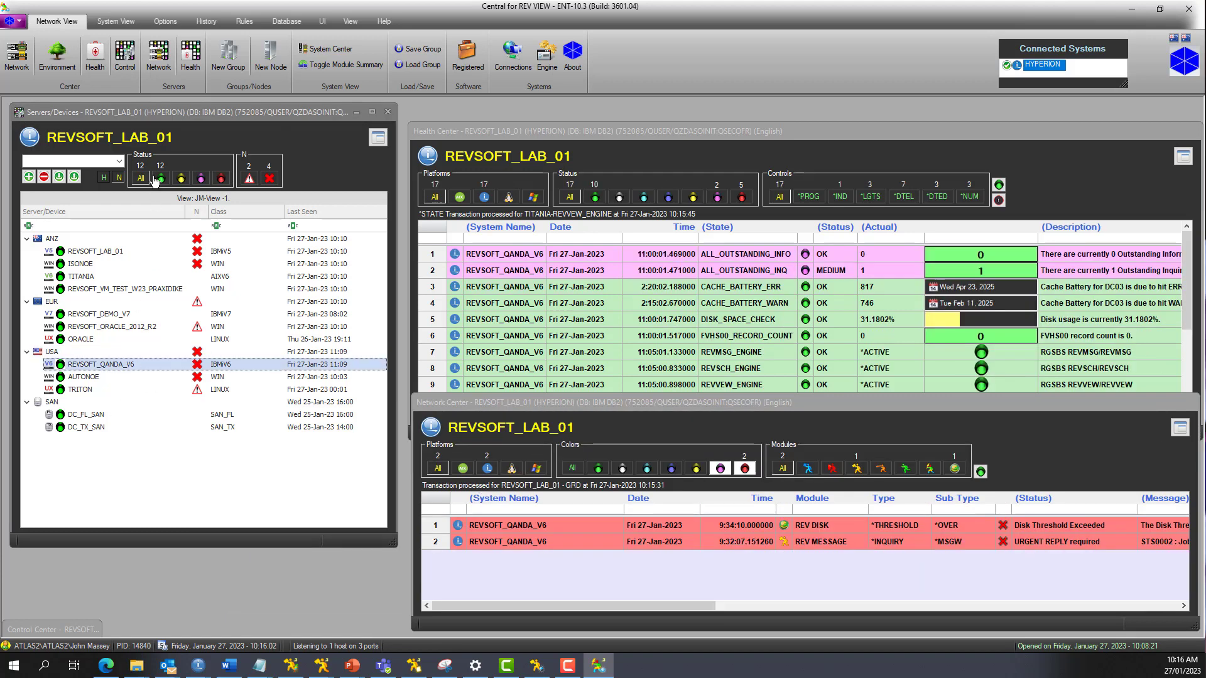
pyautogui.click(199, 24)
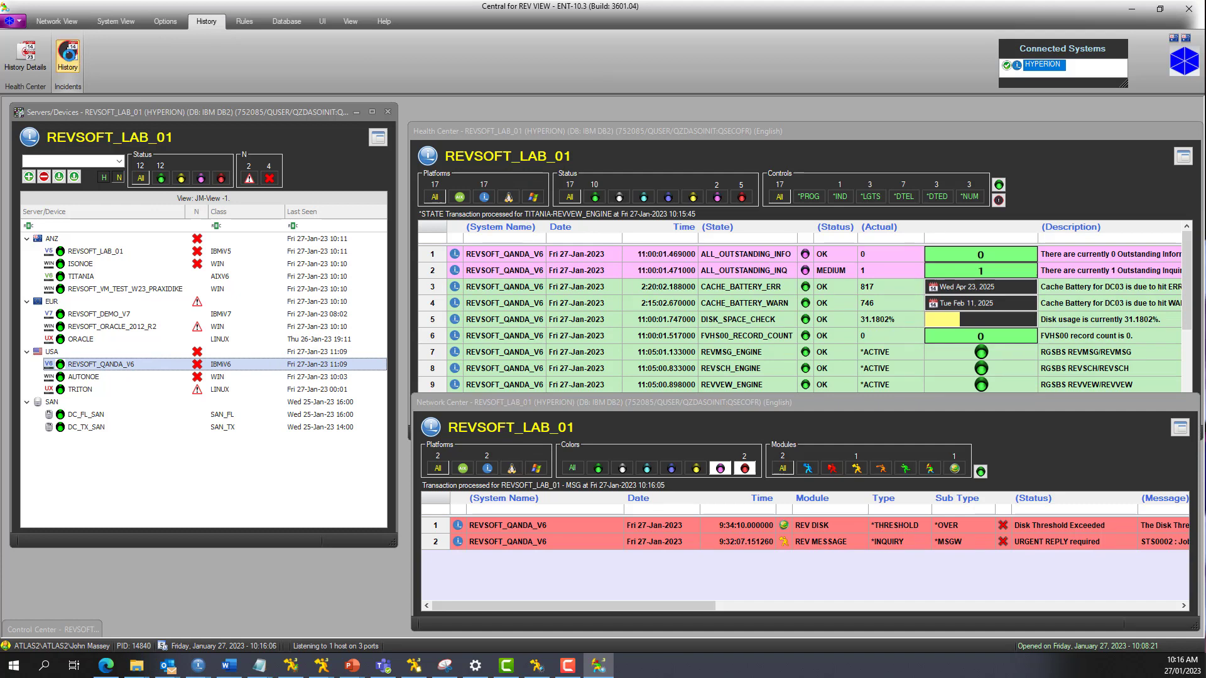
pyautogui.click(68, 58)
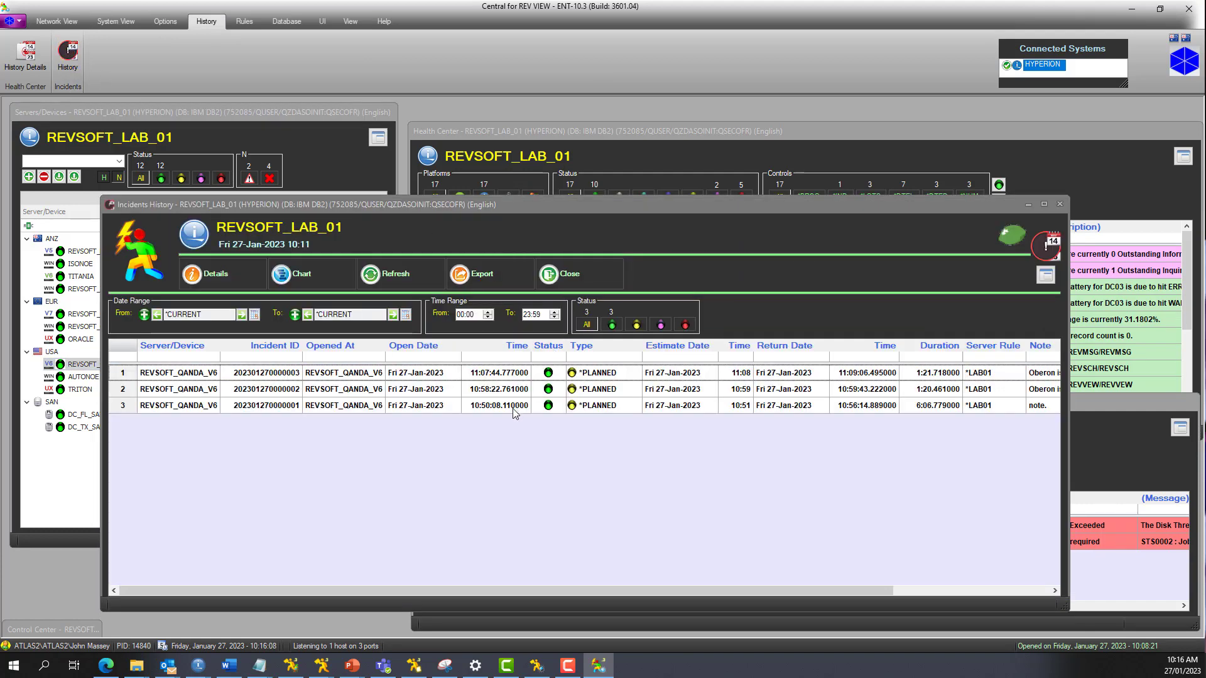
pyautogui.doubleClick(509, 375)
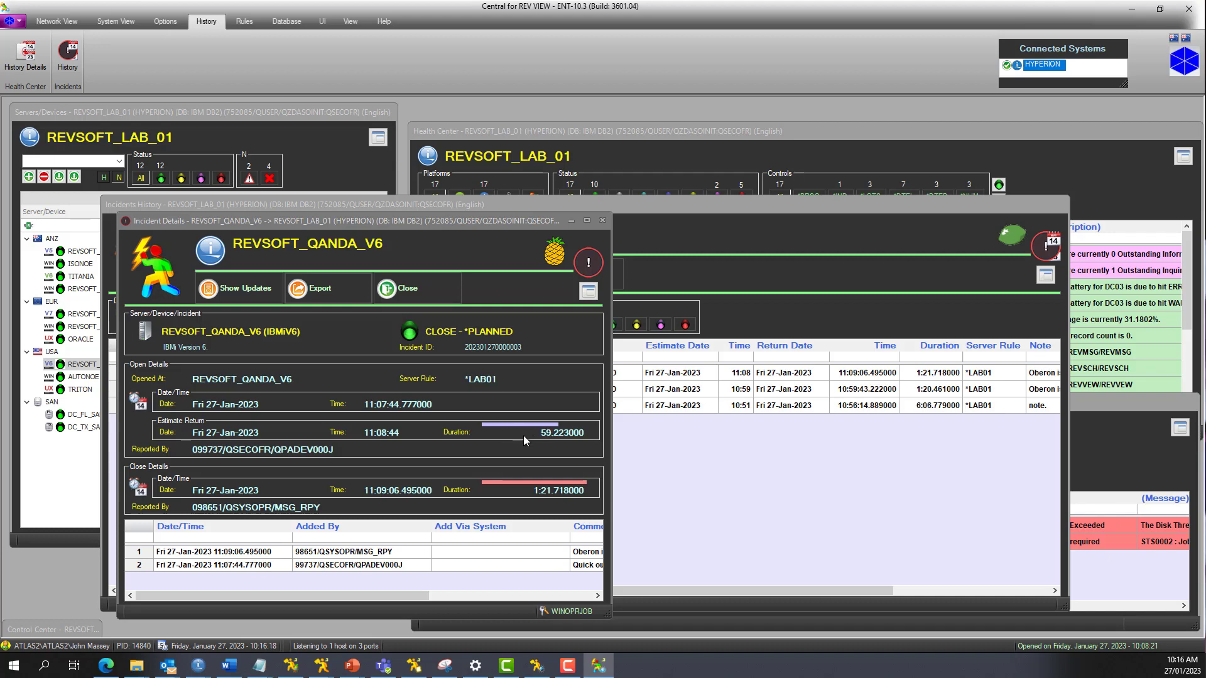
pyautogui.click(421, 297)
pyautogui.moveTo(538, 590); pyautogui.dragTo(503, 410)
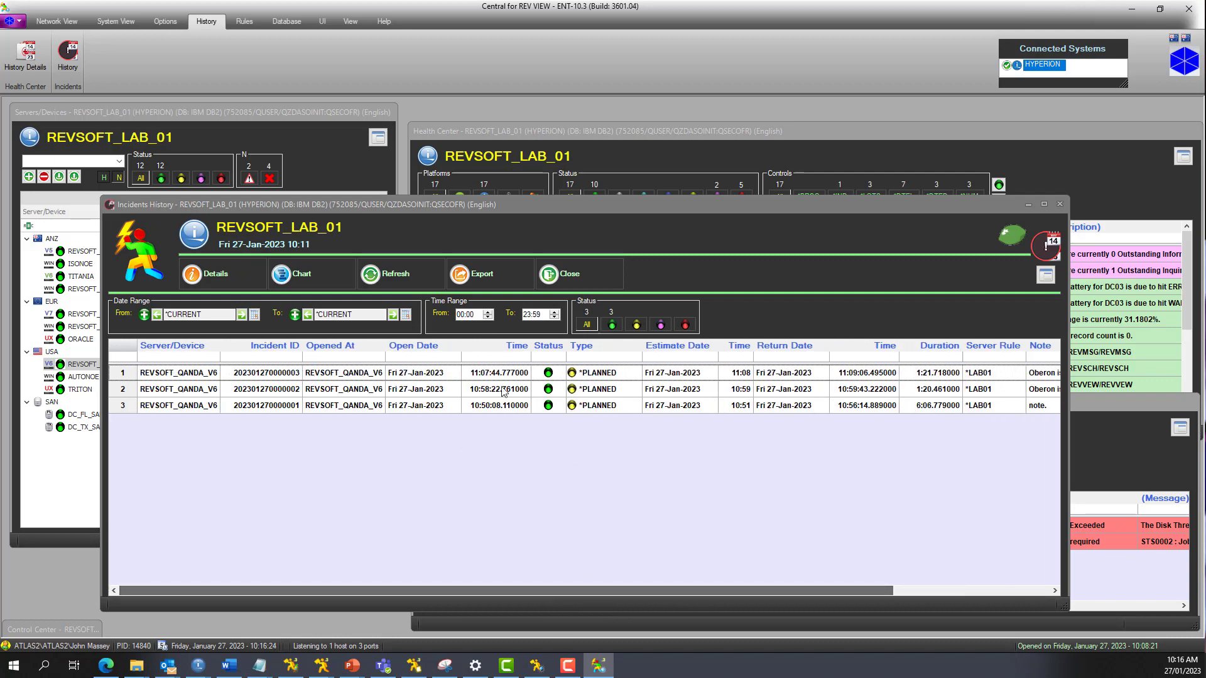
pyautogui.click(569, 274)
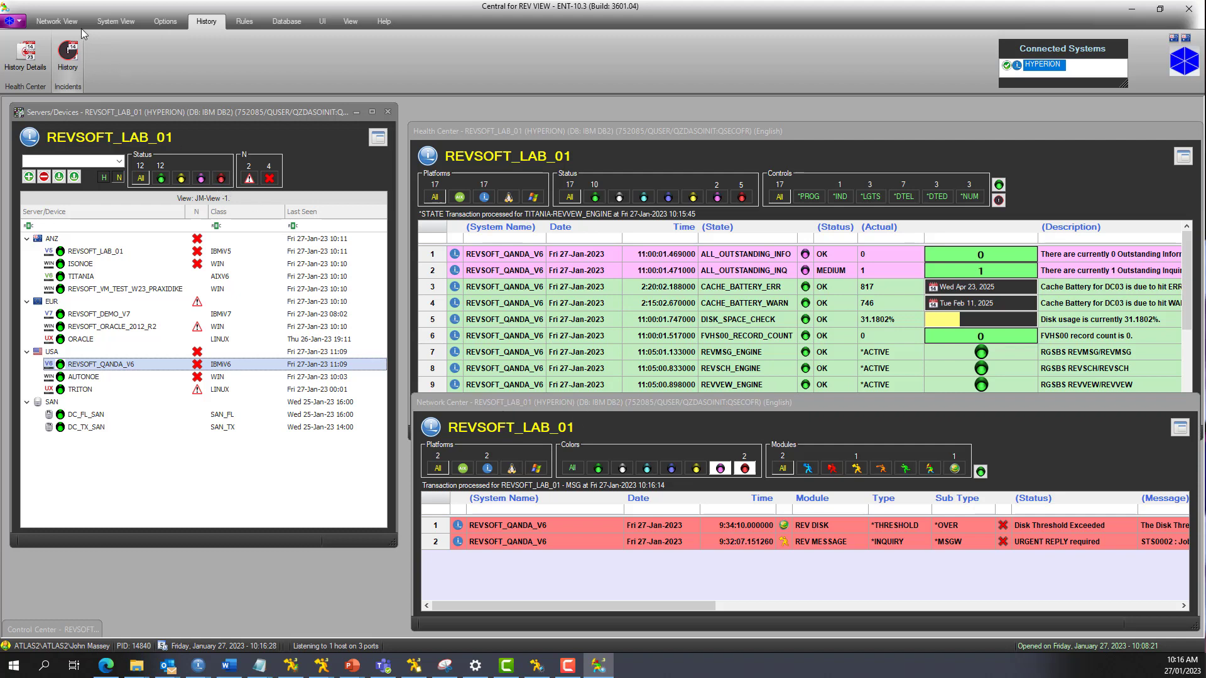
pyautogui.click(58, 21)
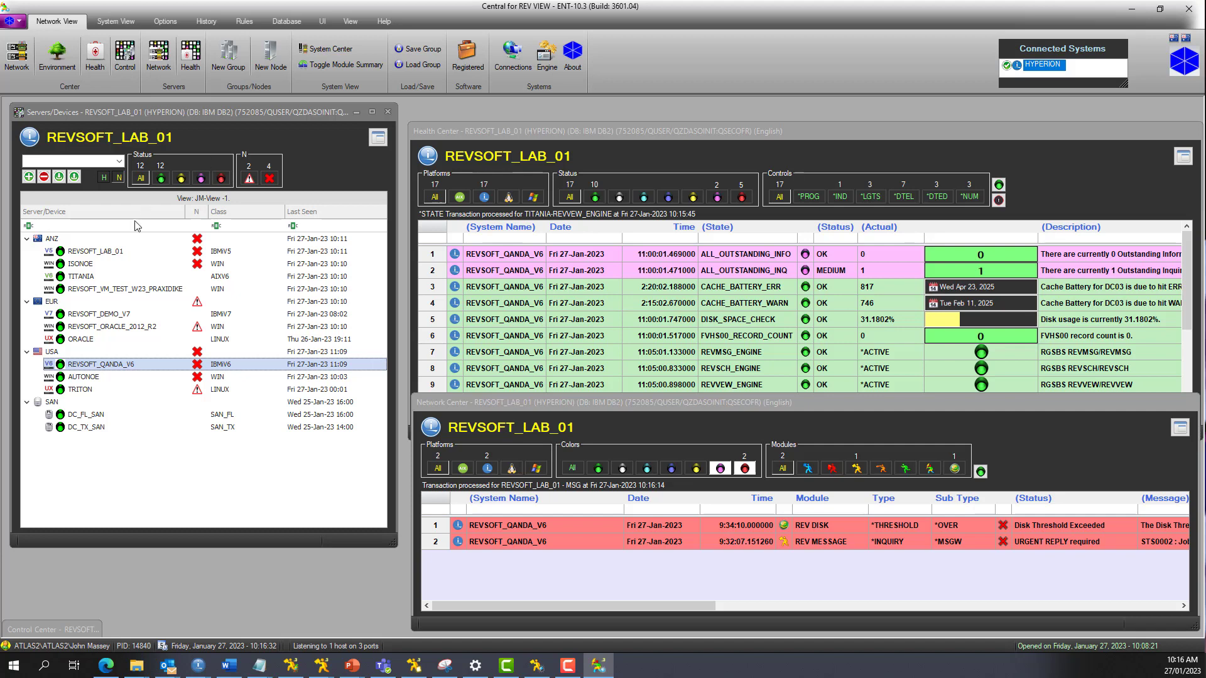
# Step: Clear the server selection so all systems are listed, and filter Network Center to the REV SCHEDULER module
pyautogui.click(63, 227)
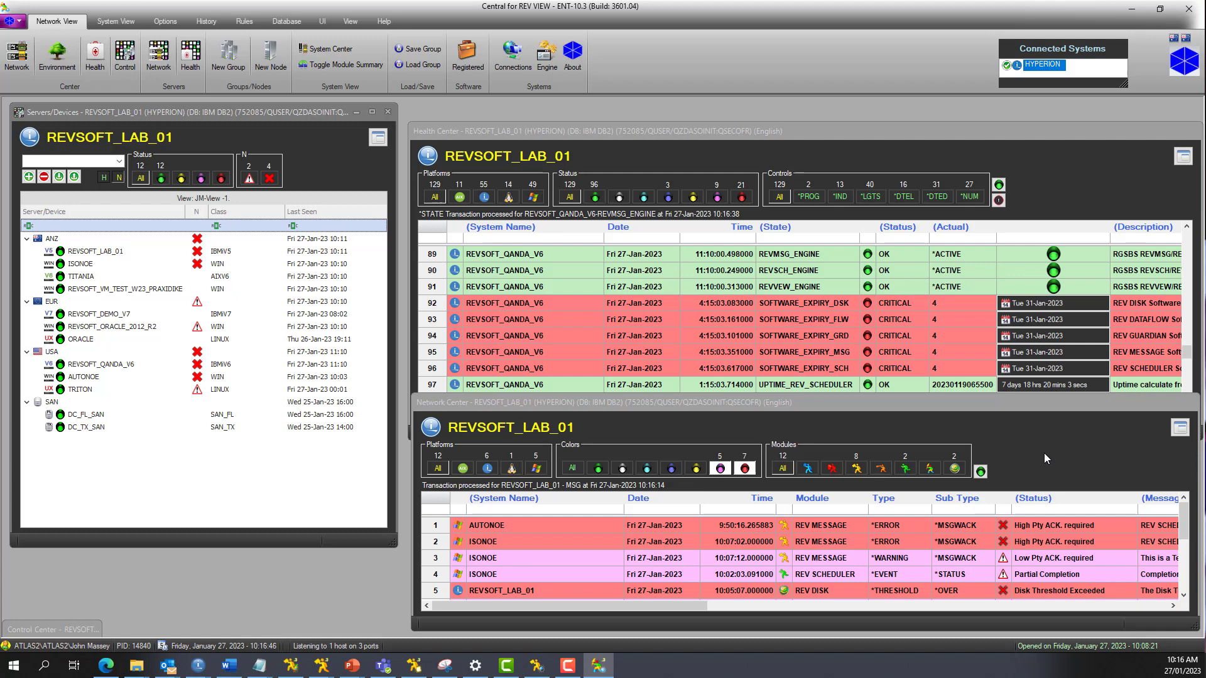
pyautogui.click(906, 470)
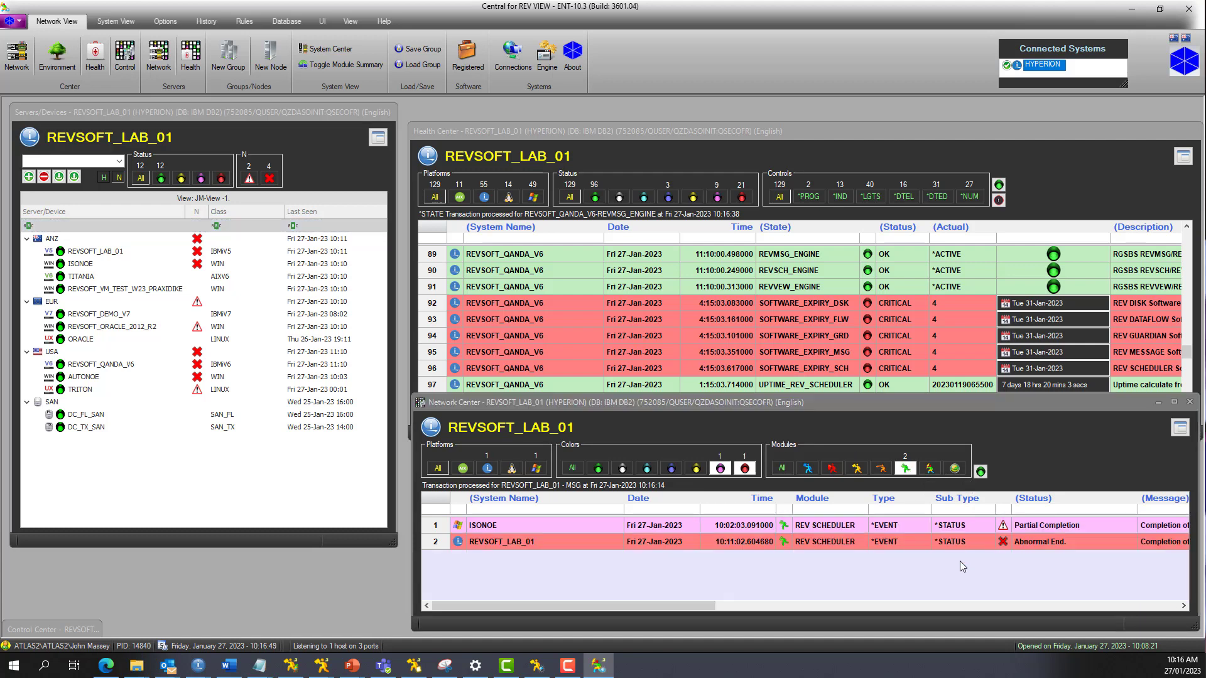
# Step: Reset the abnormally ended REV SCHEDULER event of REVSOFT_LAB_01 in Network Center
pyautogui.rightClick(796, 544)
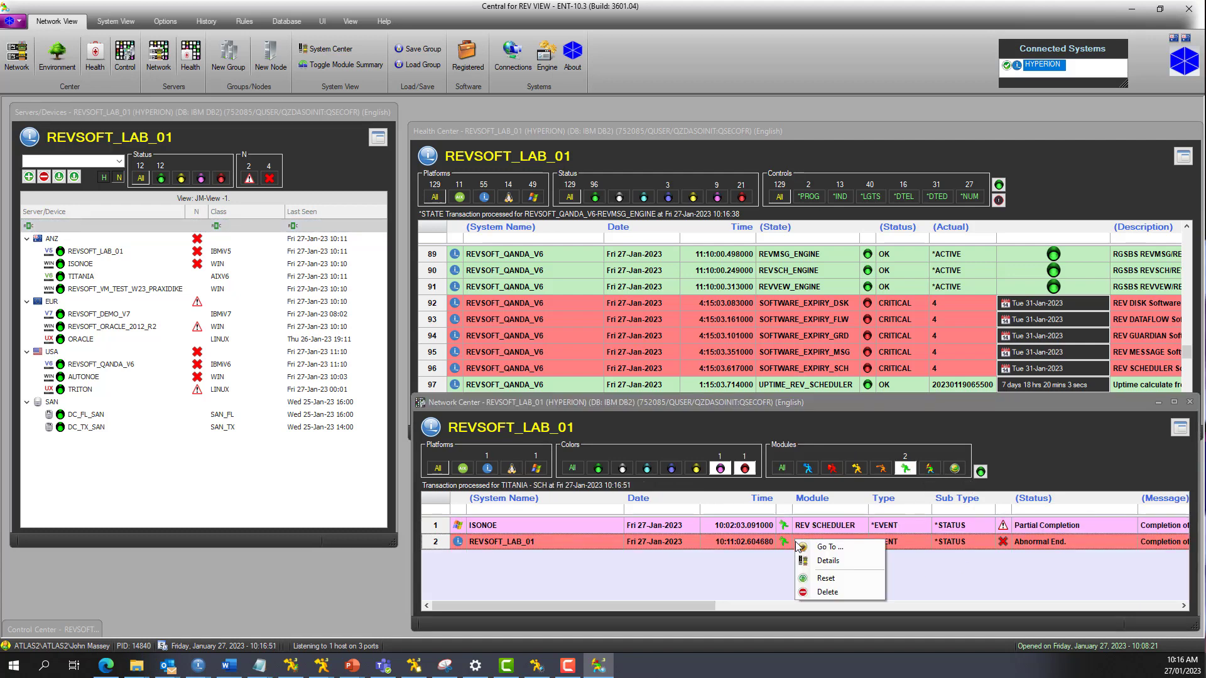
pyautogui.click(826, 578)
pyautogui.click(503, 282)
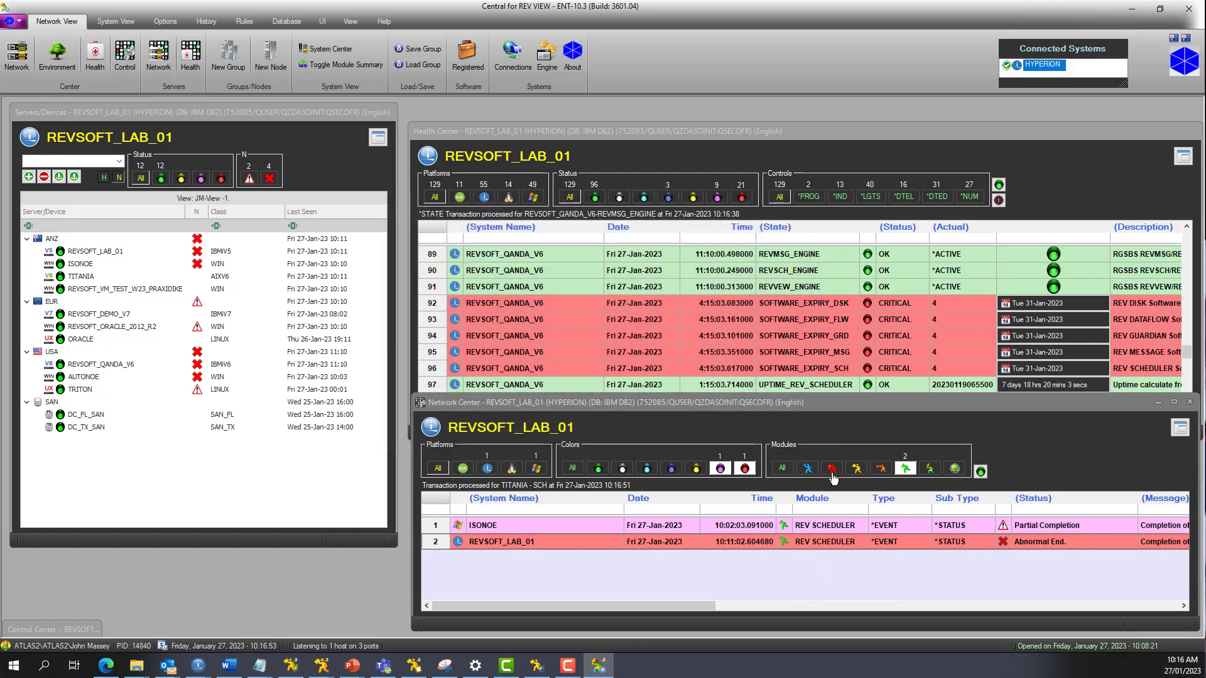
# Step: Filter Network Center to the REV MESSAGE module and open the Mini Console from the REVSOFT_LAB_01 inquiry alert of 10:11:07
pyautogui.click(782, 468)
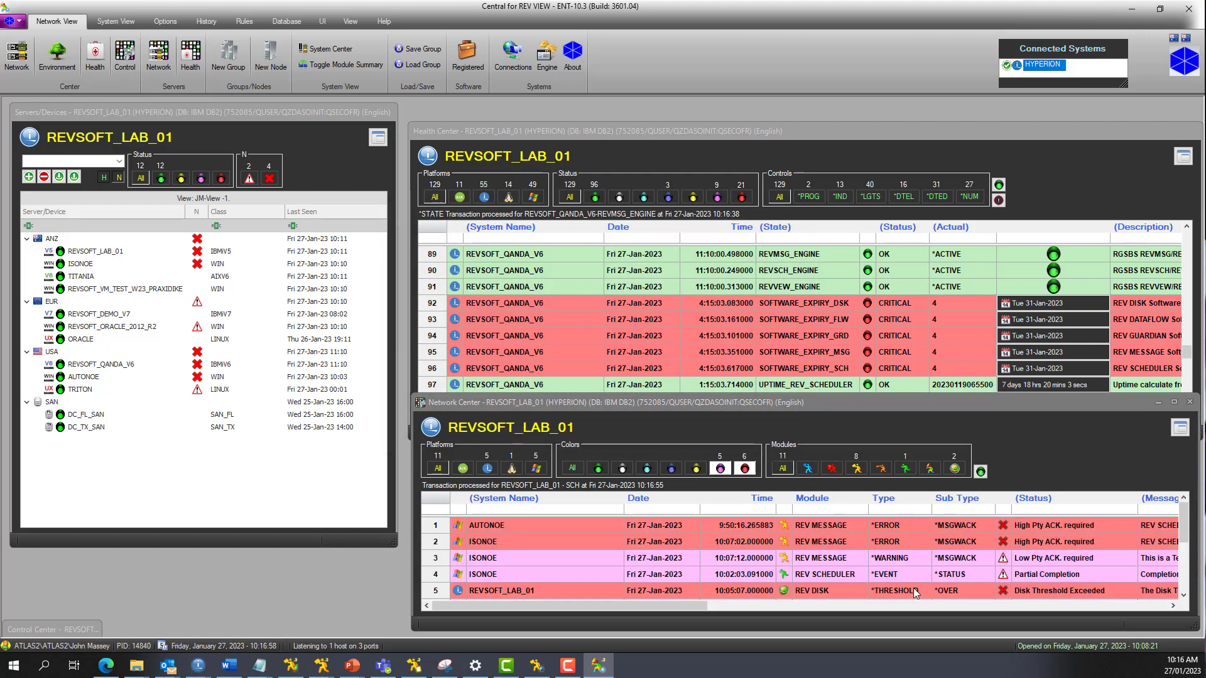
pyautogui.click(856, 468)
pyautogui.rightClick(835, 594)
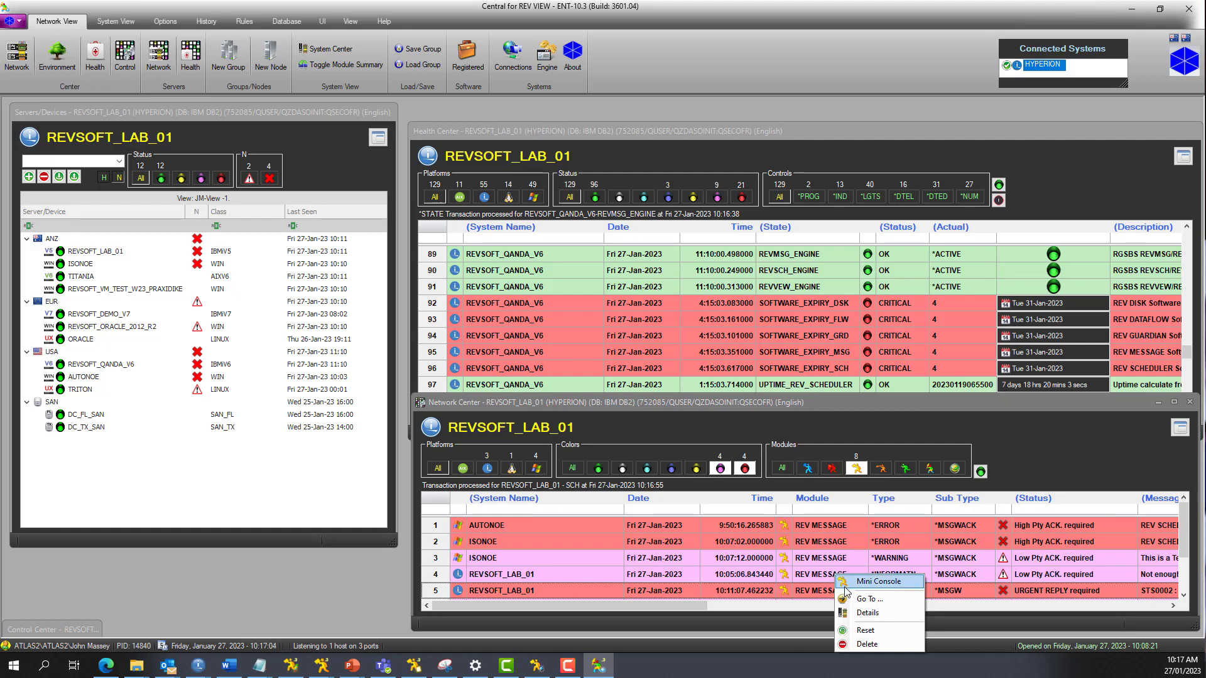
pyautogui.click(845, 587)
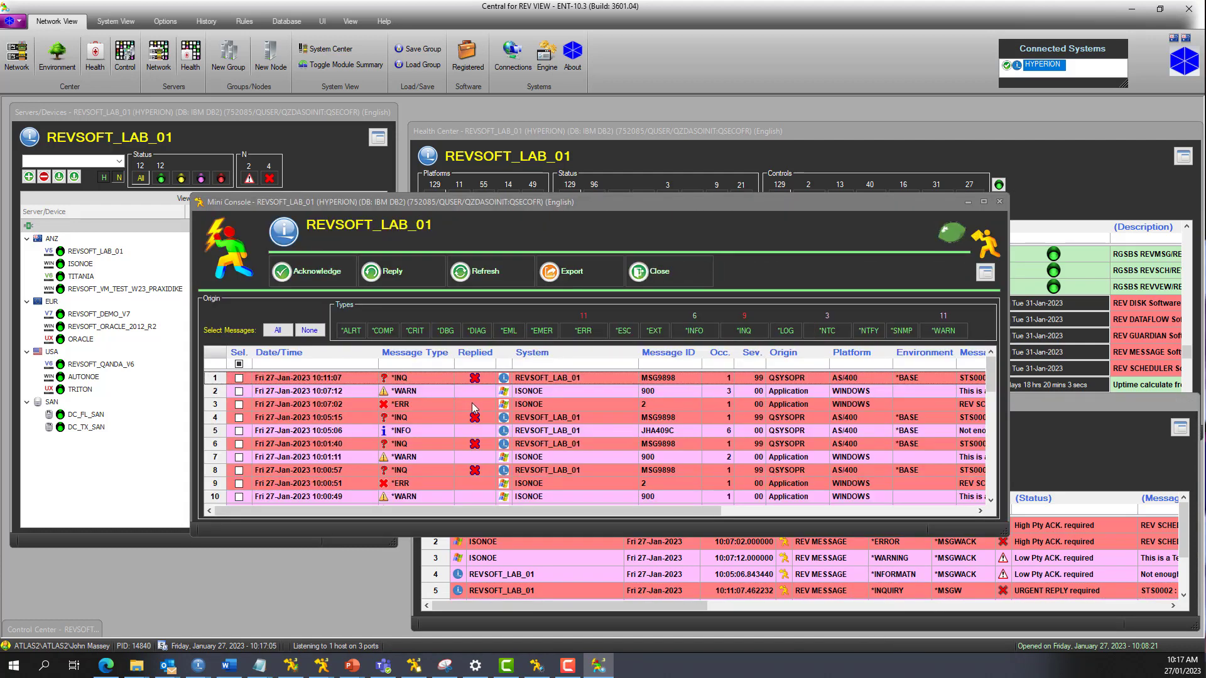
# Step: Reply OK with a blank note to all *INQ messages in the Mini Console, and close the console
pyautogui.click(744, 331)
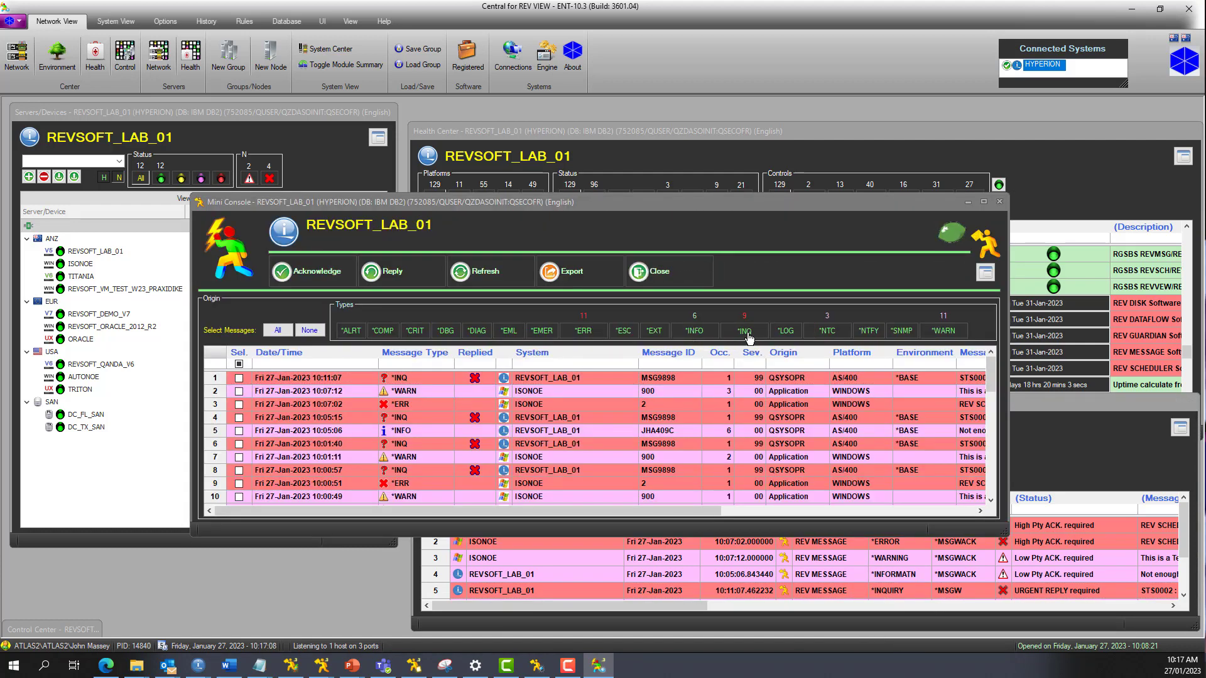
pyautogui.click(277, 331)
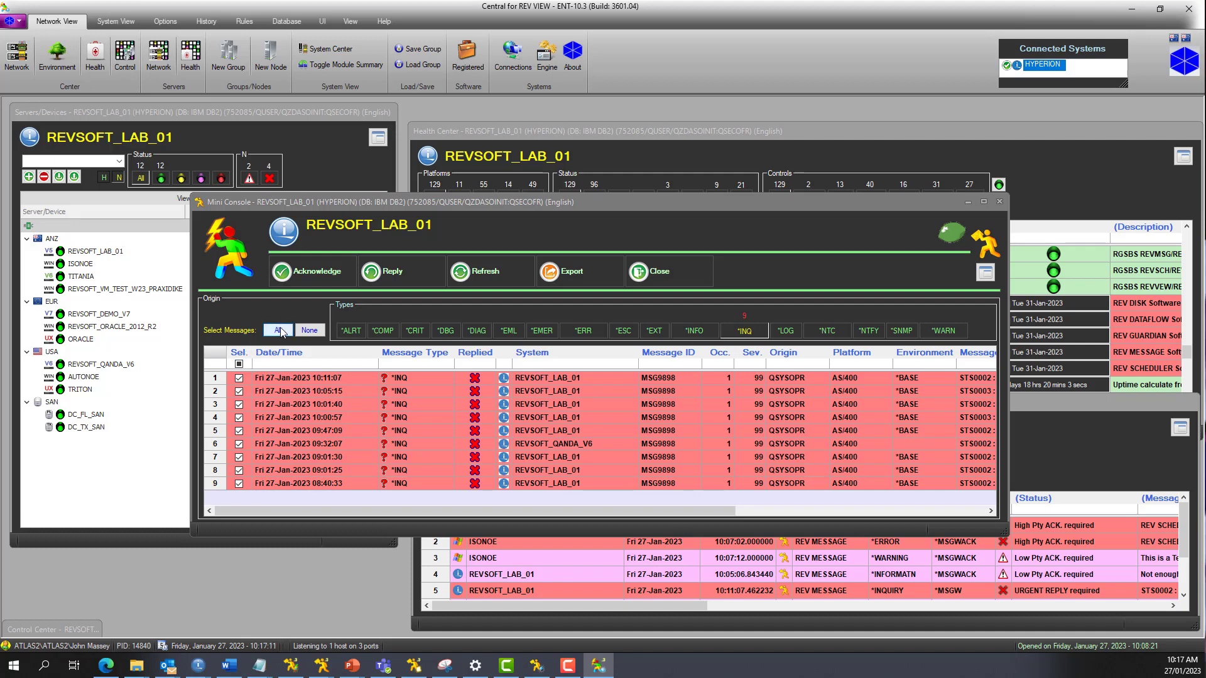
pyautogui.click(390, 277)
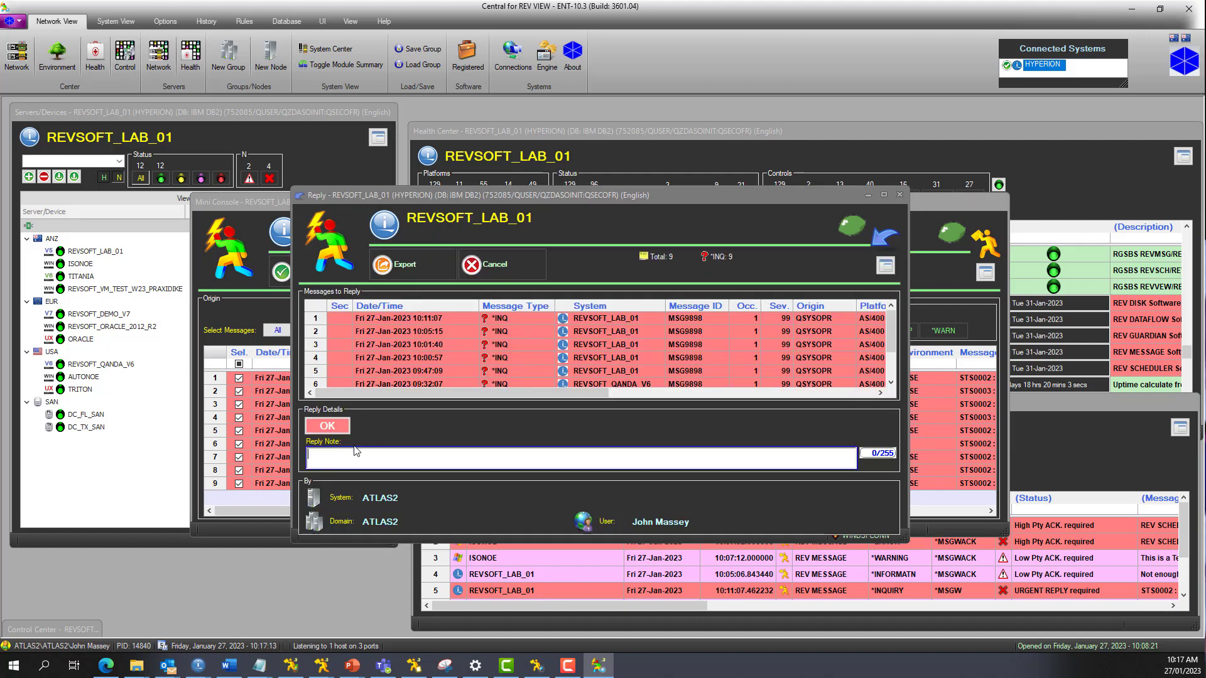
pyautogui.click(335, 427)
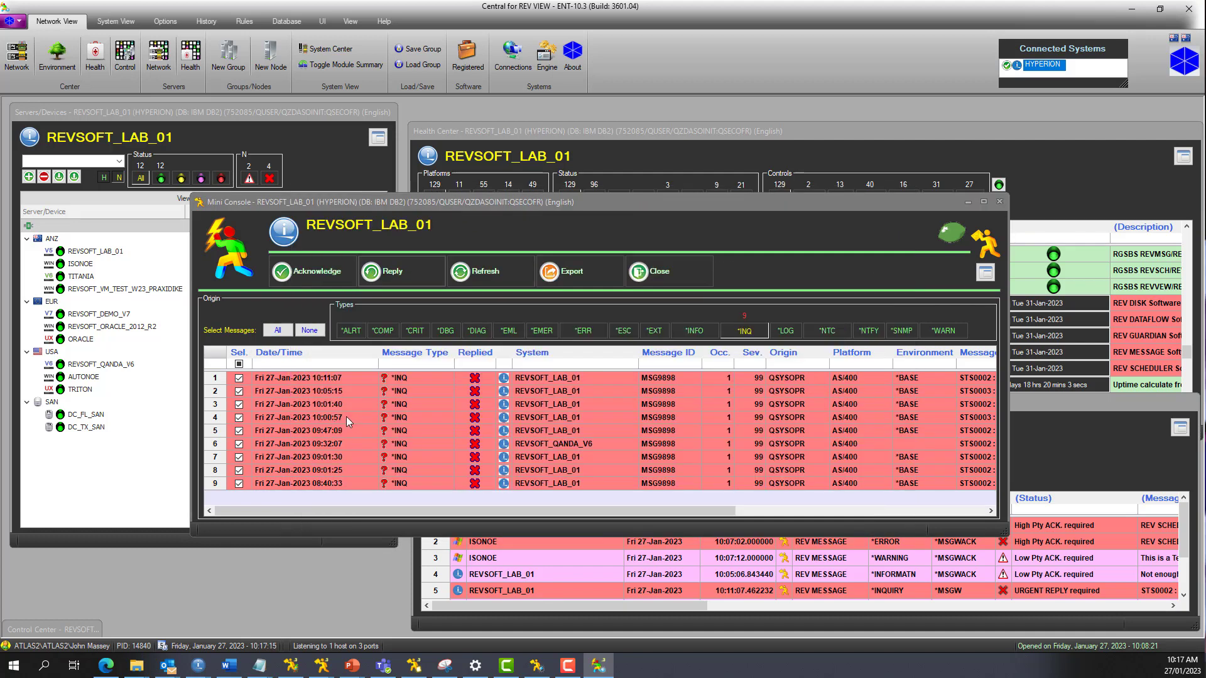
pyautogui.click(647, 273)
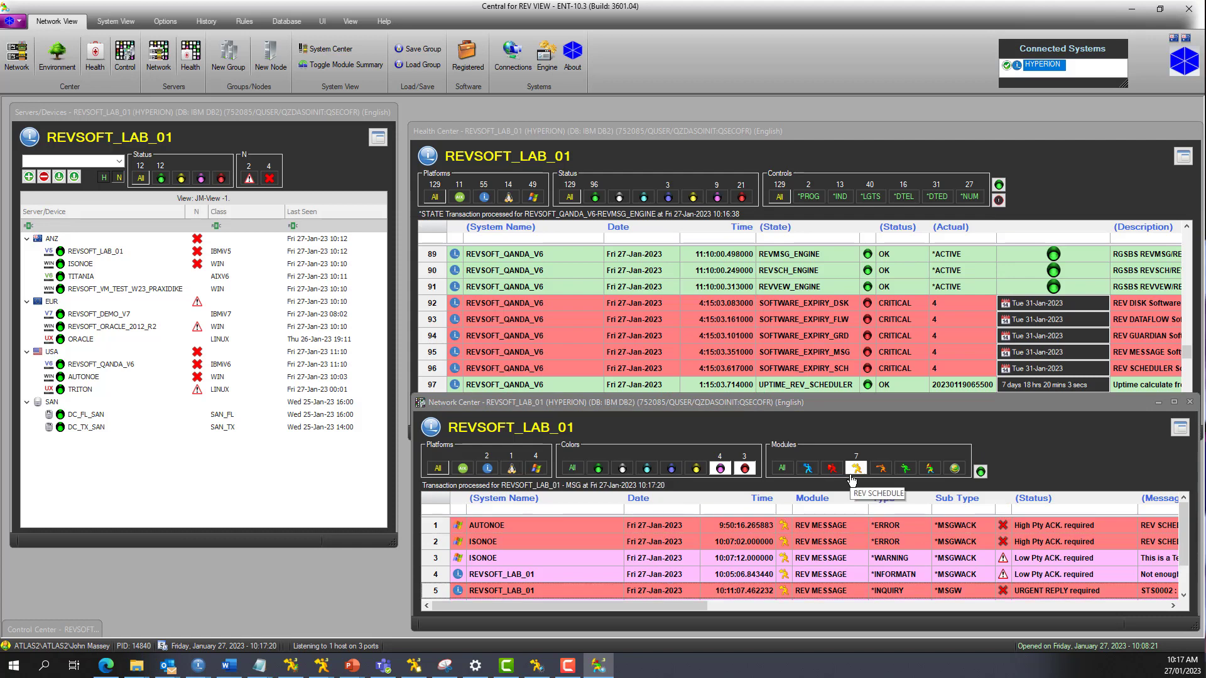
# Step: List all modules in Network Center and open the Mini Console from the REVSOFT_LAB_01 REV MESSAGE alert of 10:05:06
pyautogui.click(782, 468)
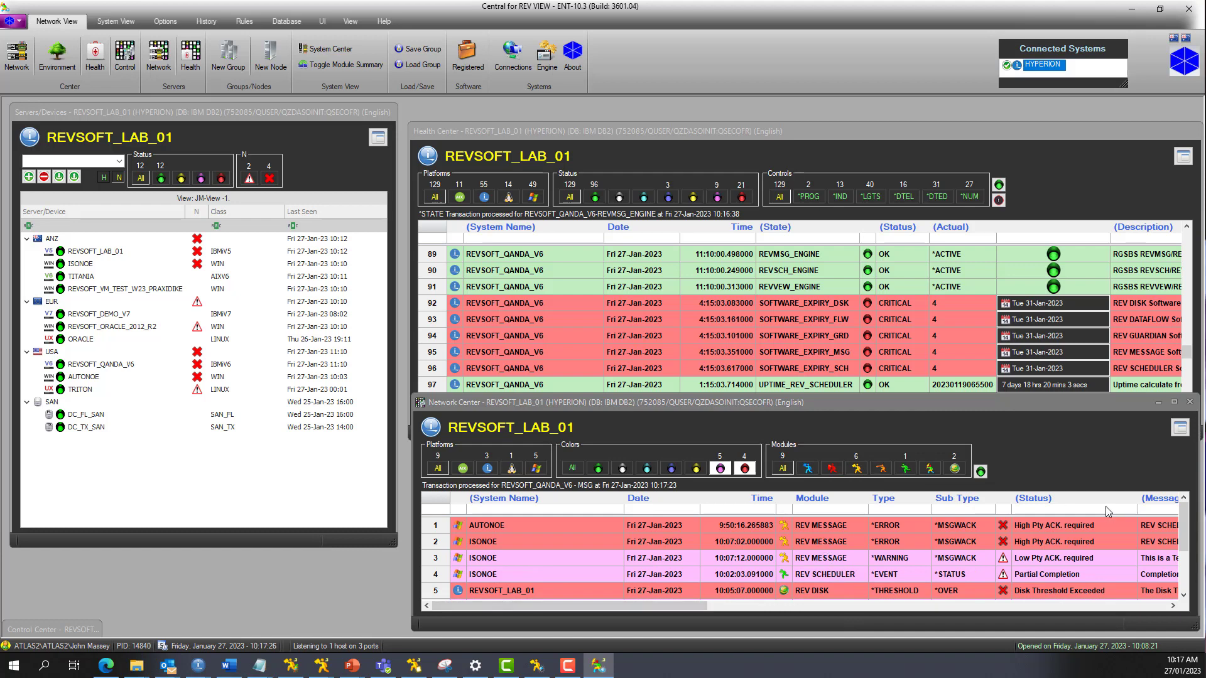
pyautogui.scroll(-1, 1184, 515)
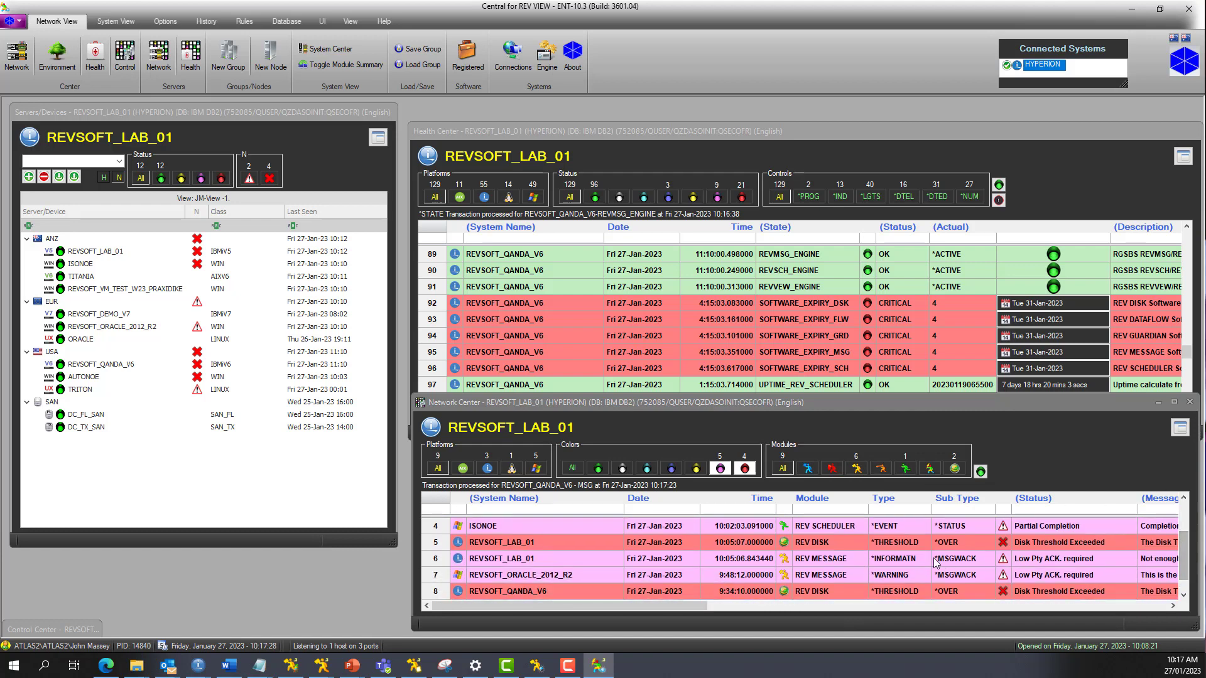
pyautogui.rightClick(784, 560)
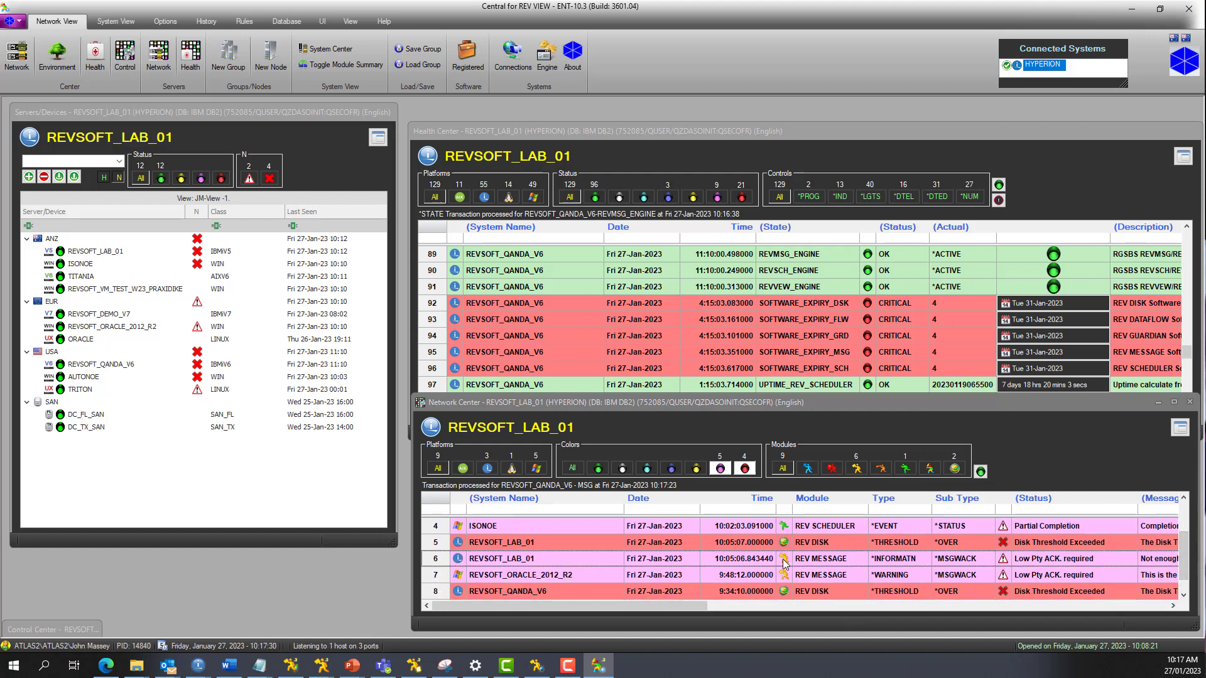
pyautogui.click(827, 567)
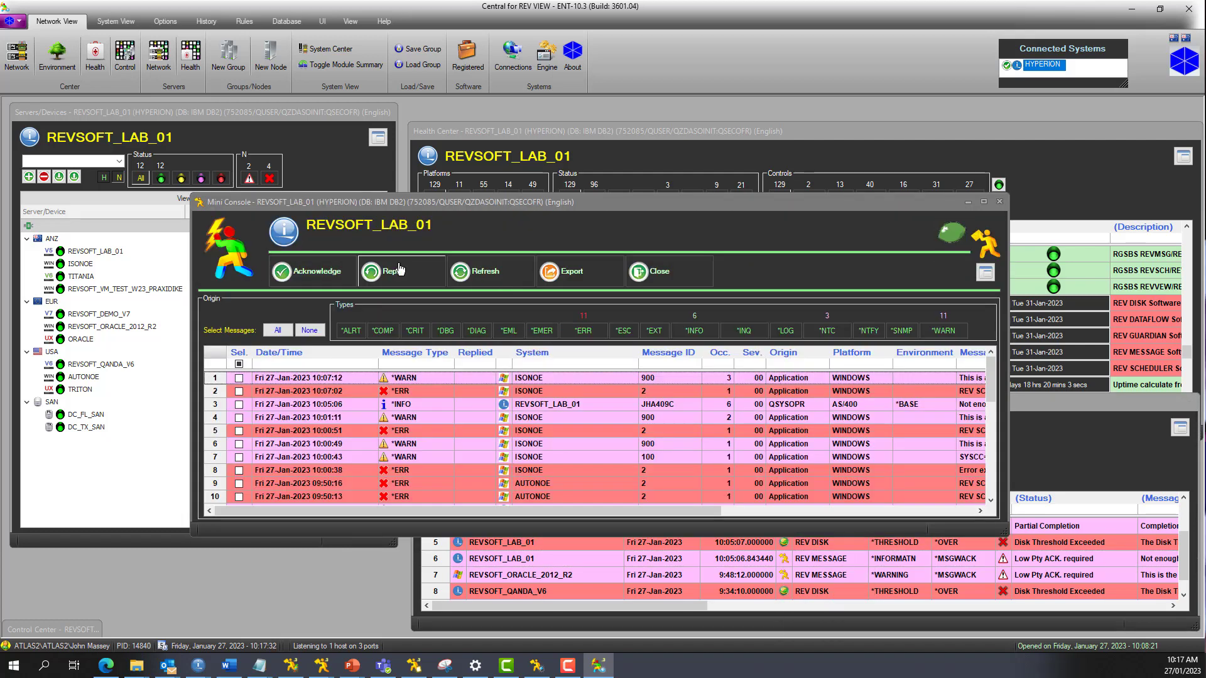
# Step: Acknowledge all messages in the Mini Console without acknowledgement text, and close the console
pyautogui.click(278, 330)
pyautogui.click(311, 271)
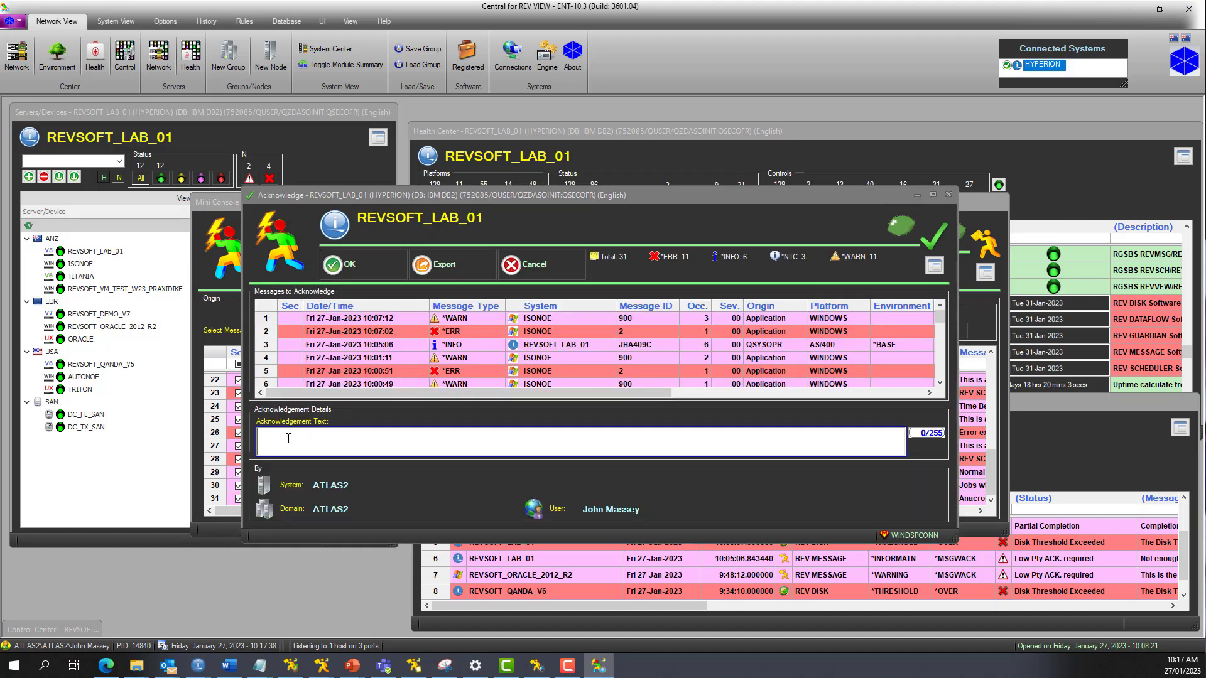
pyautogui.click(368, 267)
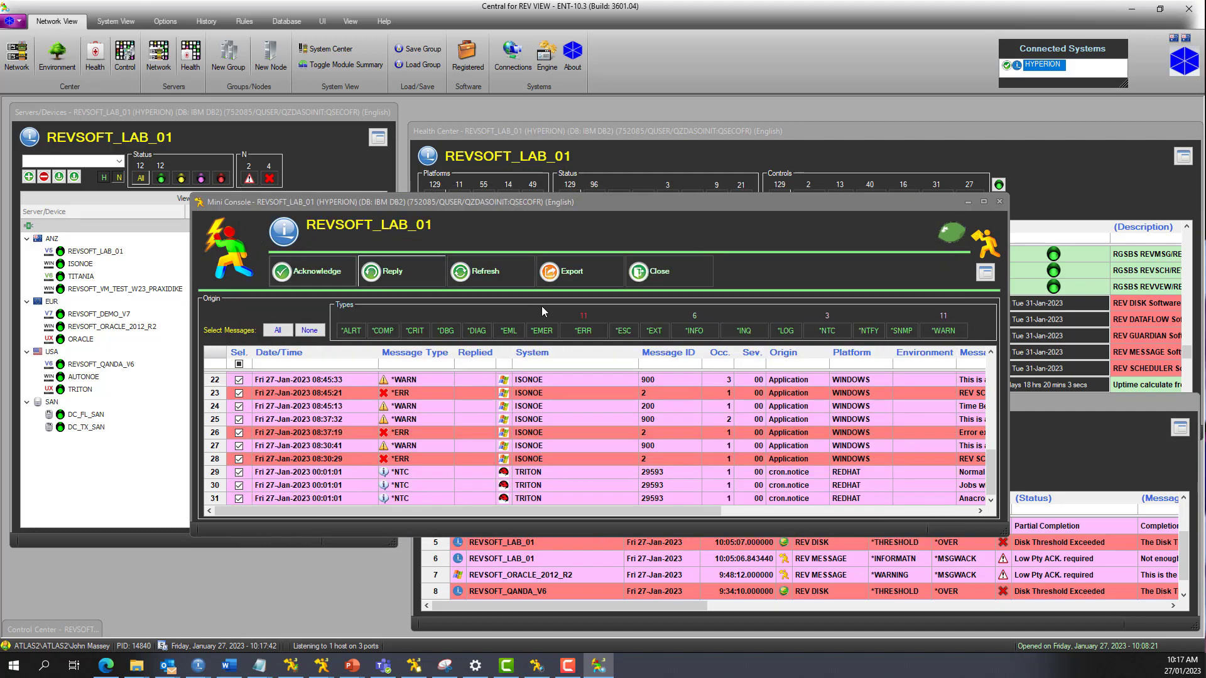
pyautogui.click(660, 286)
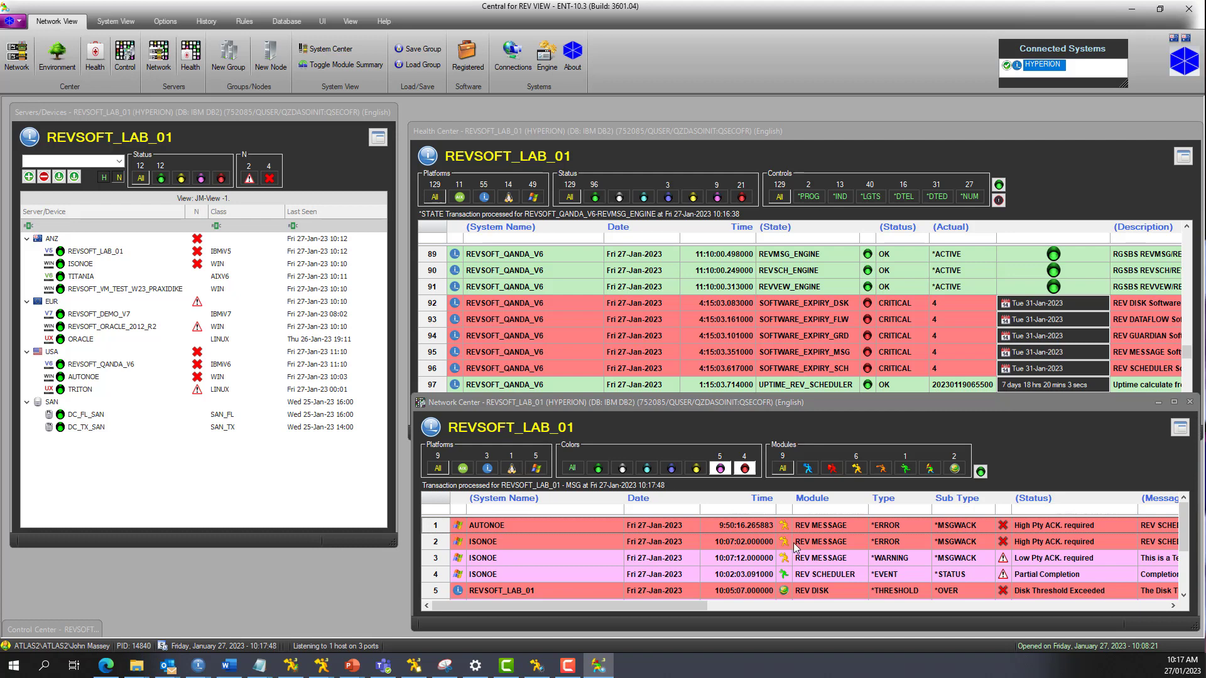
# Step: Reset the REV DISK threshold alert of REVSOFT_LAB_01 in Network Center
pyautogui.scroll(-1, 795, 548)
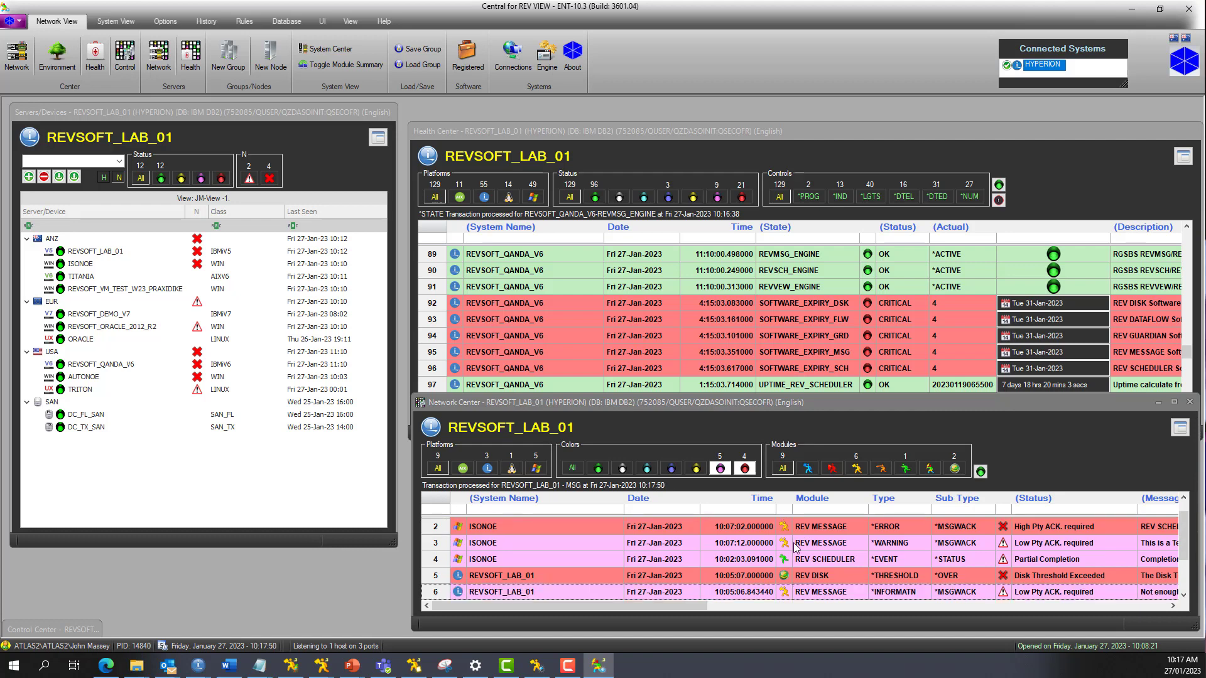
pyautogui.scroll(1, 795, 548)
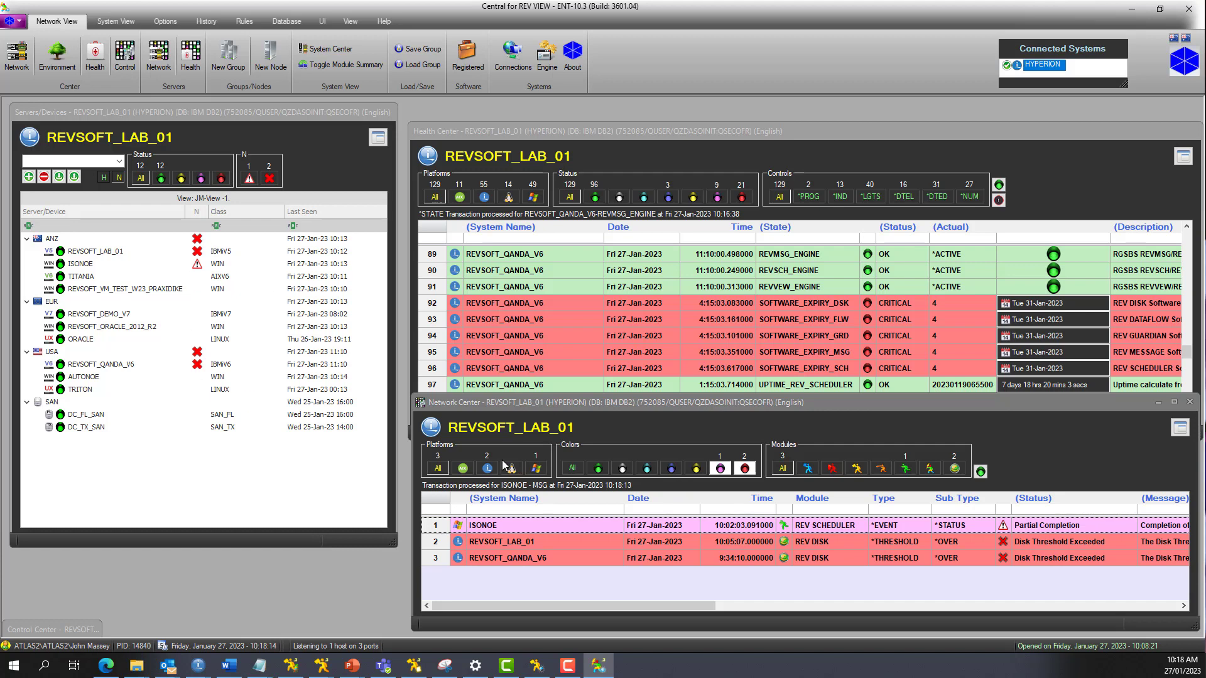
pyautogui.rightClick(727, 538)
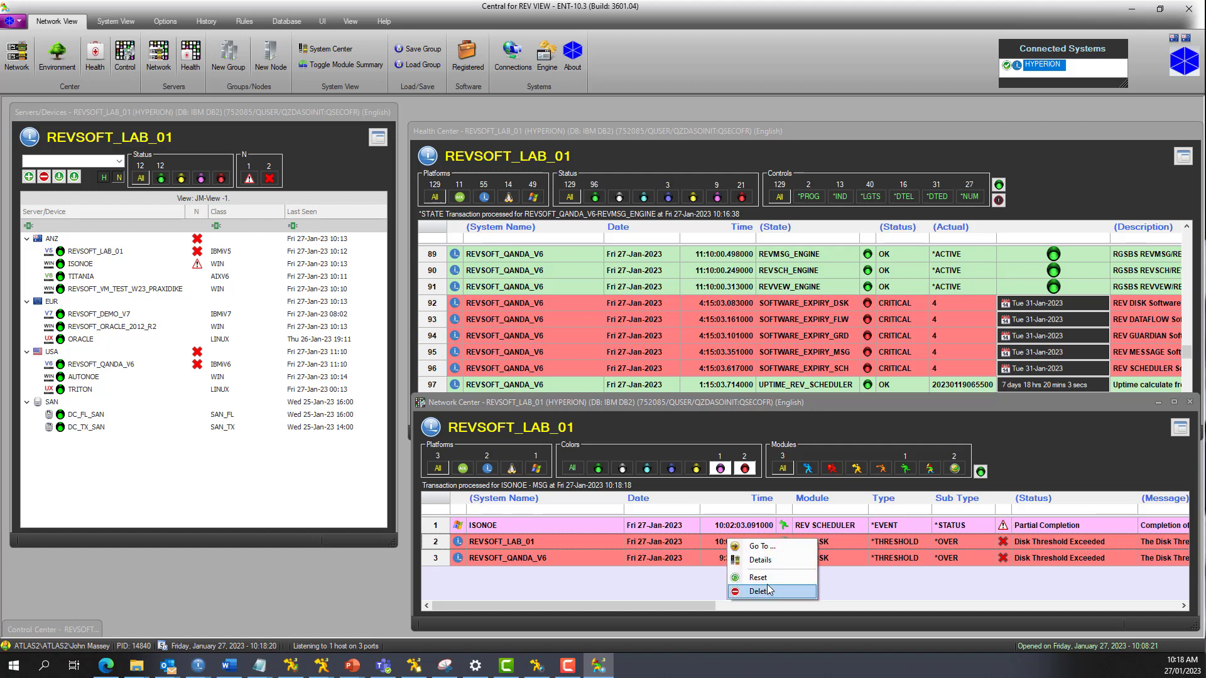
pyautogui.click(760, 559)
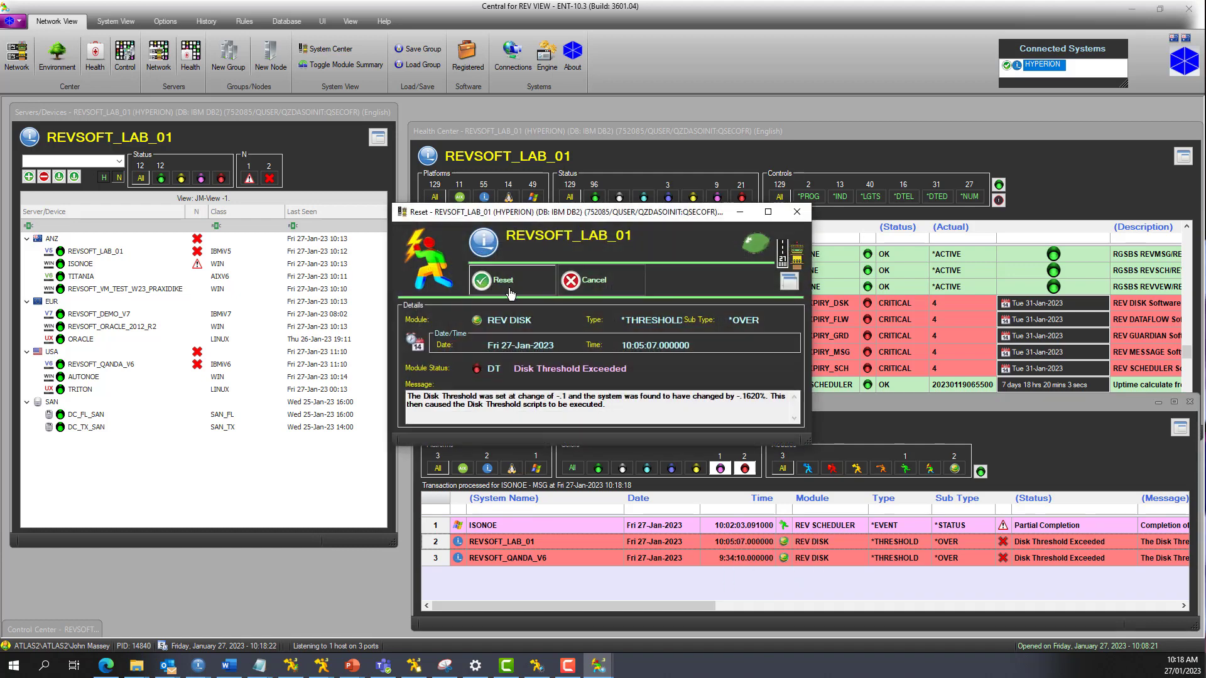
pyautogui.click(508, 288)
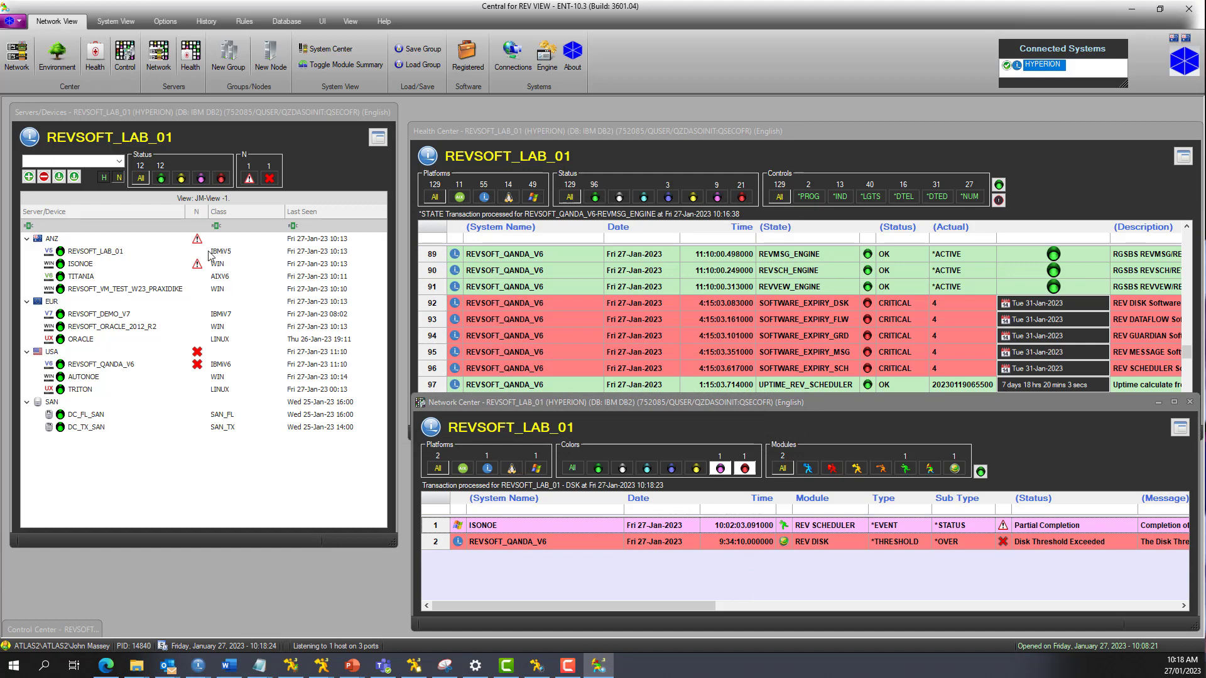
# Step: Reset the REV DISK threshold alert of REVSOFT_QANDA_V6 in Network Center
pyautogui.click(703, 544)
pyautogui.rightClick(703, 544)
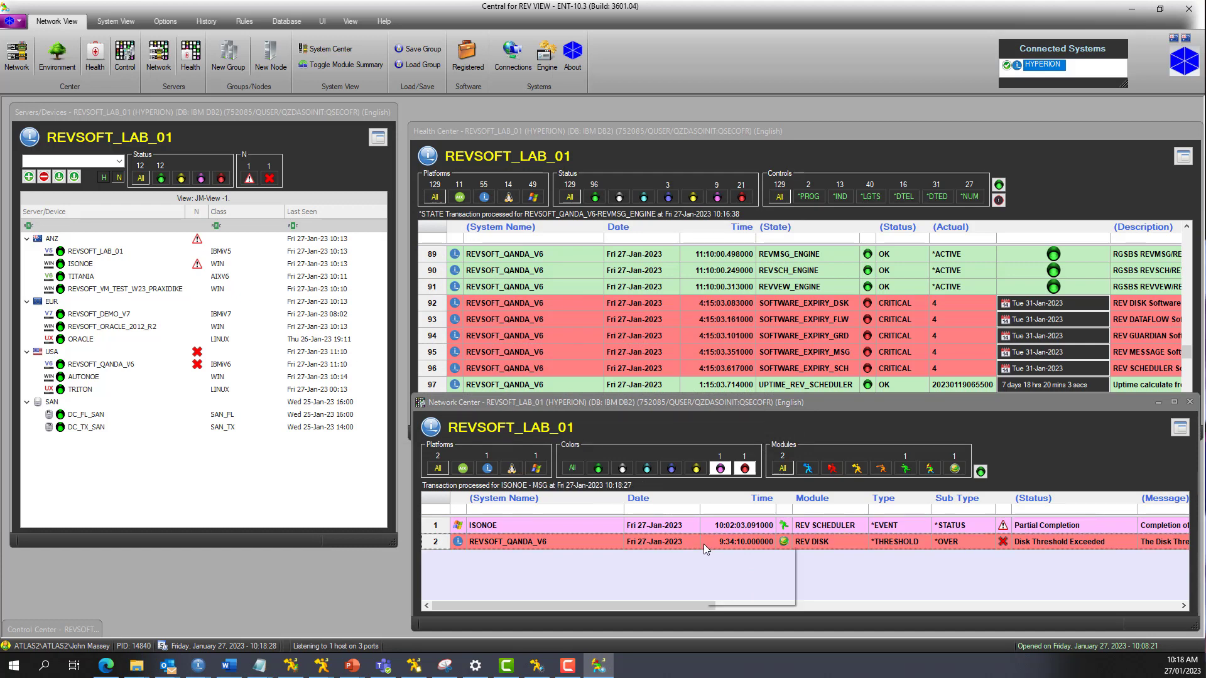
pyautogui.click(733, 582)
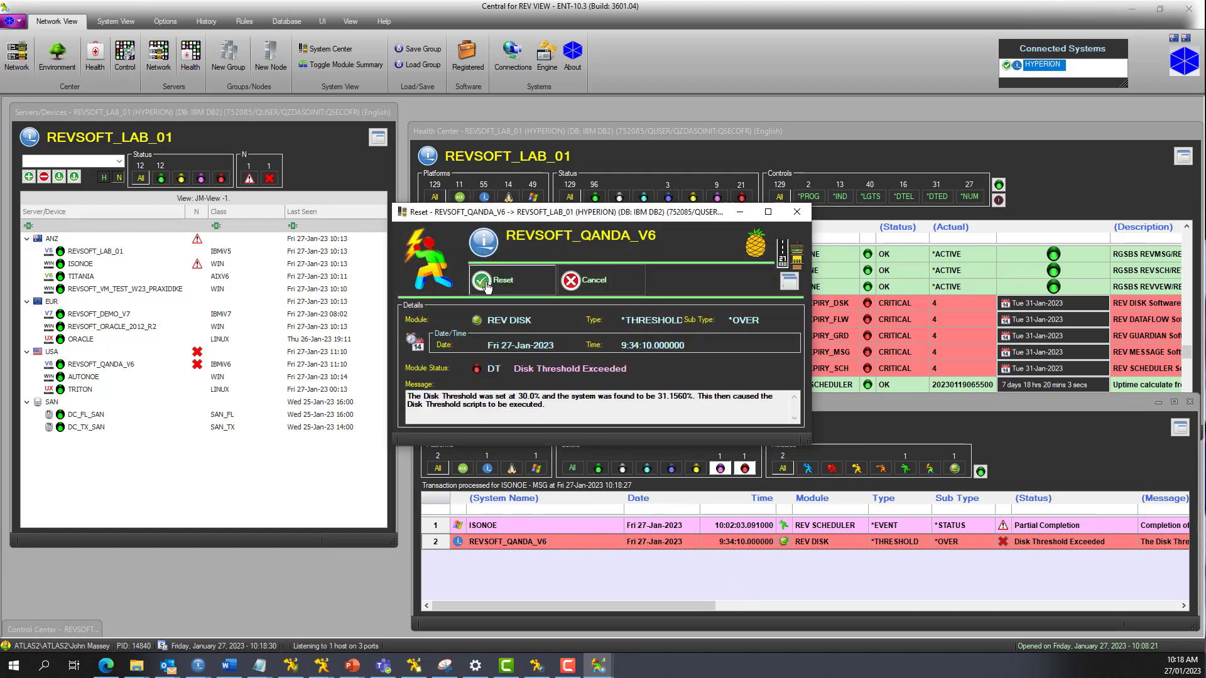
pyautogui.click(487, 285)
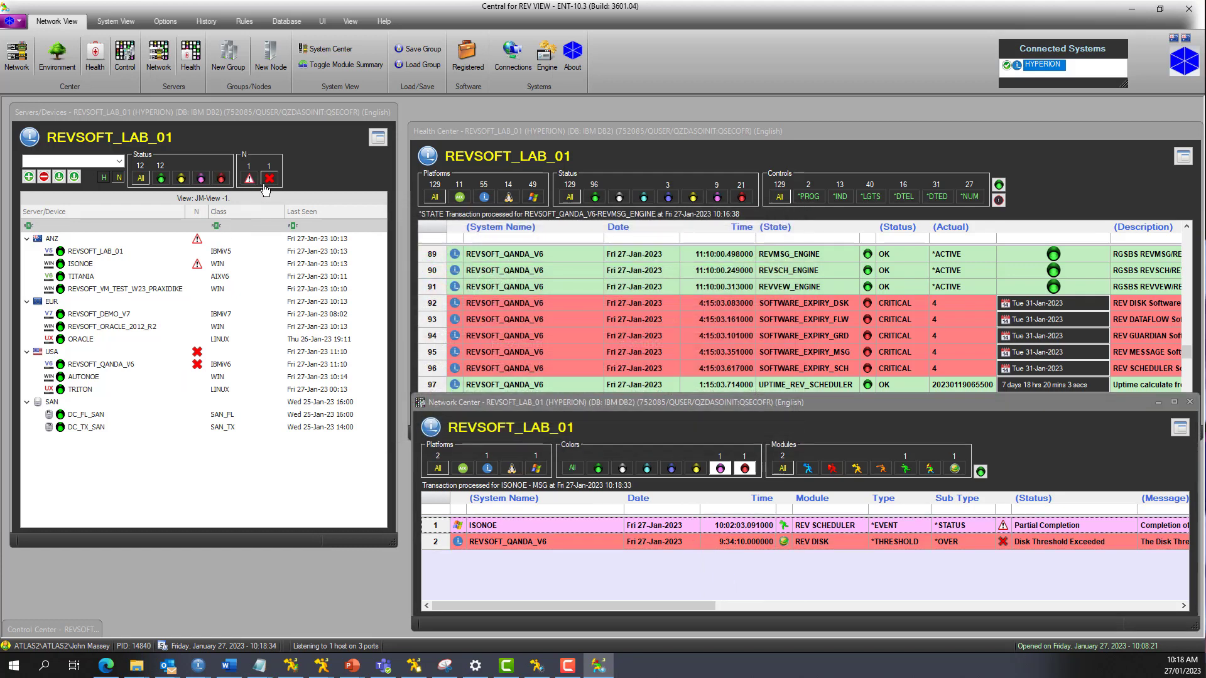
# Step: Reset the partially completed REV SCHEDULER event of ISONOE in Network Center
pyautogui.rightClick(712, 527)
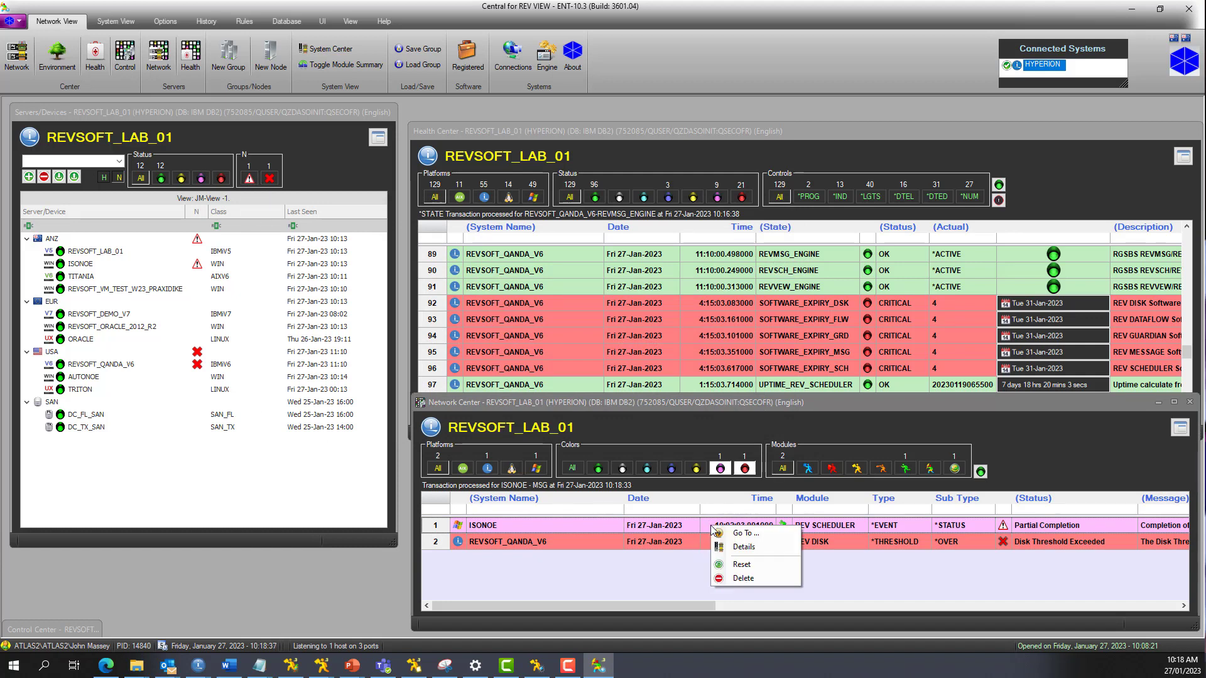
pyautogui.click(724, 563)
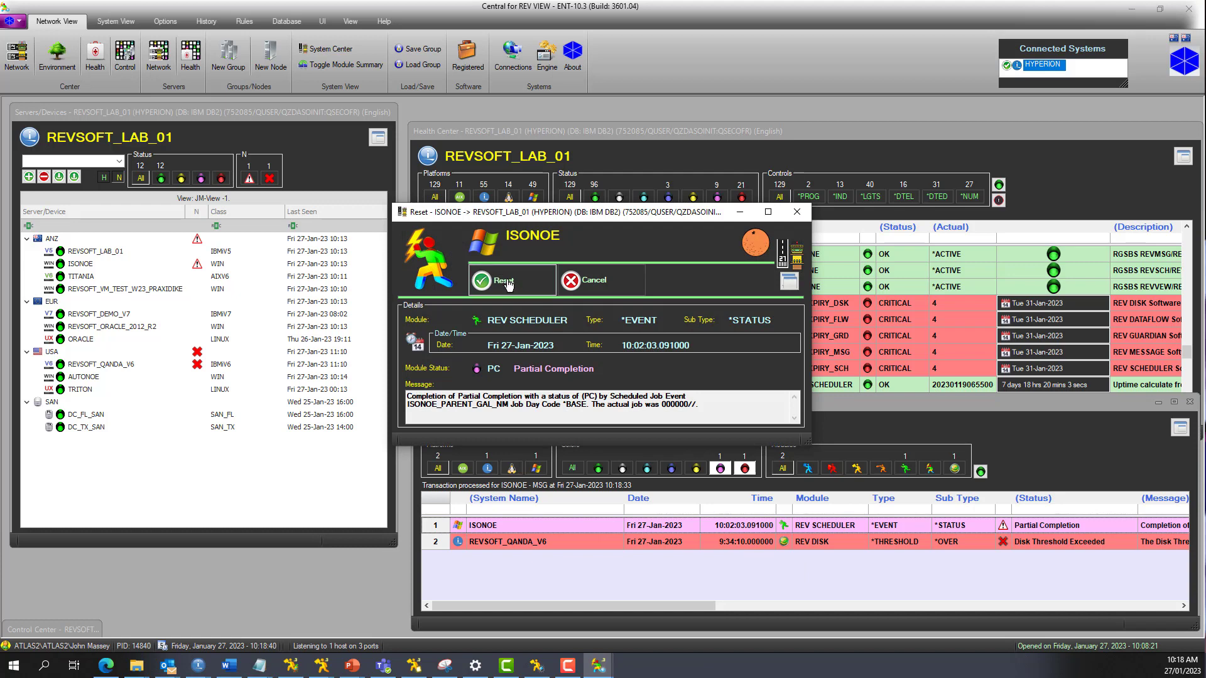
pyautogui.click(505, 280)
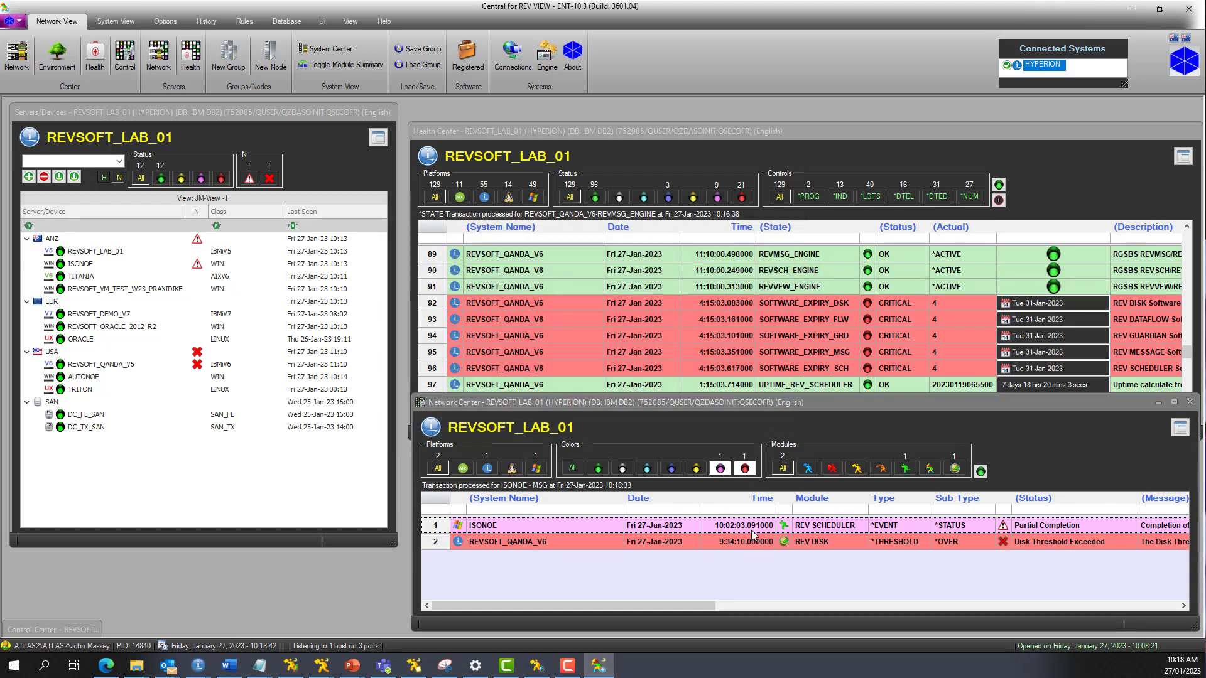